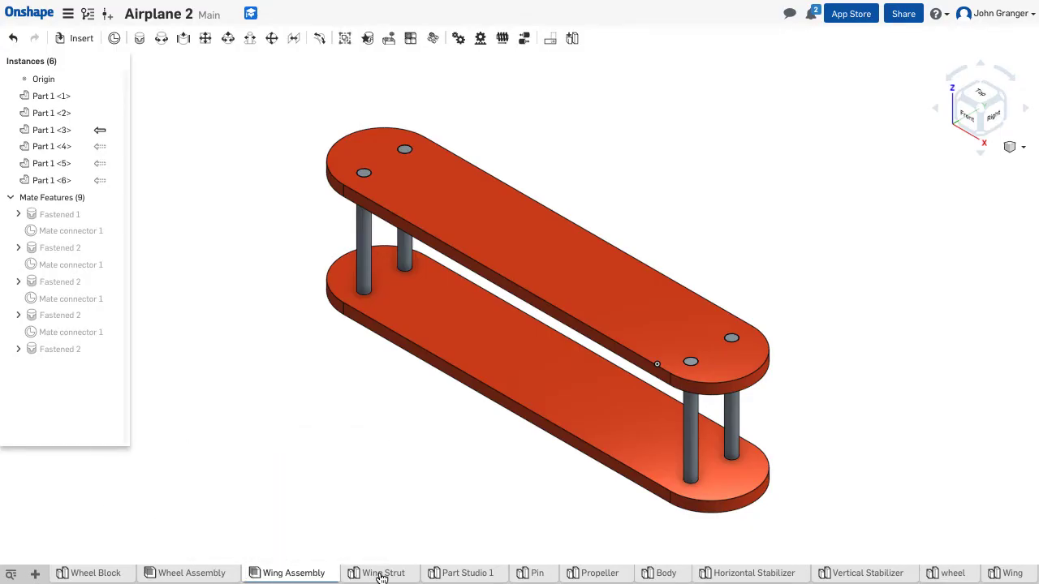
# Open the Wing Assembly tab's rename field and keep its name unchanged
pyautogui.rightClick(310, 575)
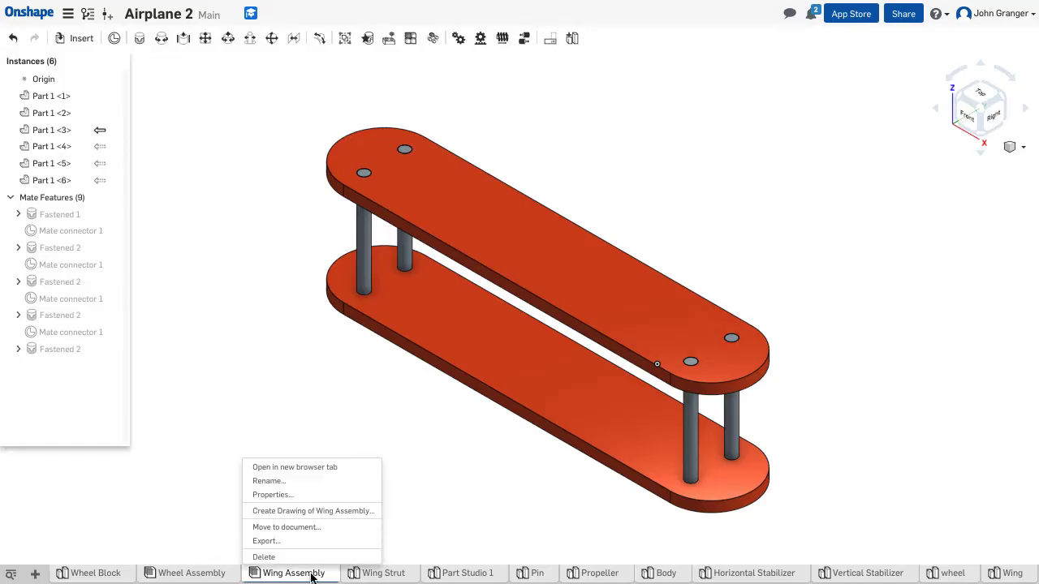
pyautogui.click(284, 481)
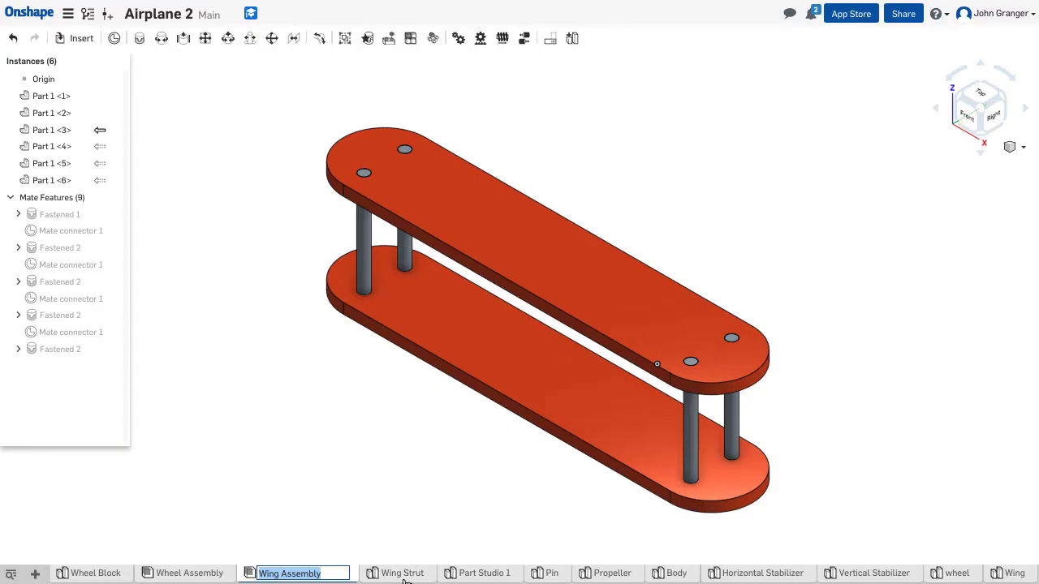
pyautogui.click(240, 471)
pyautogui.moveTo(95, 573)
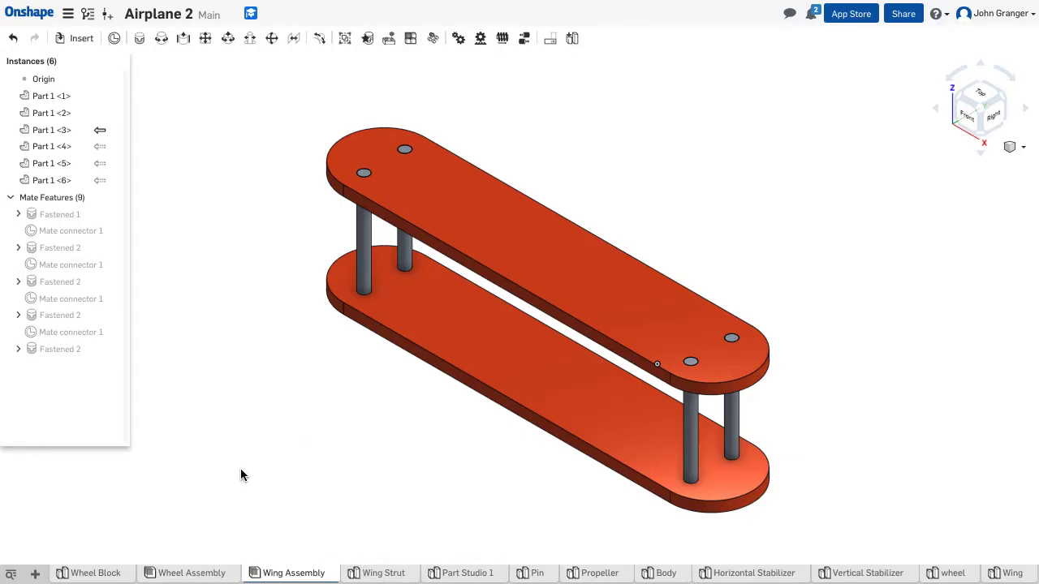
# In Wheel Block, try red on Part 1, then confirm blue (#1B5FAA)
pyautogui.click(103, 574)
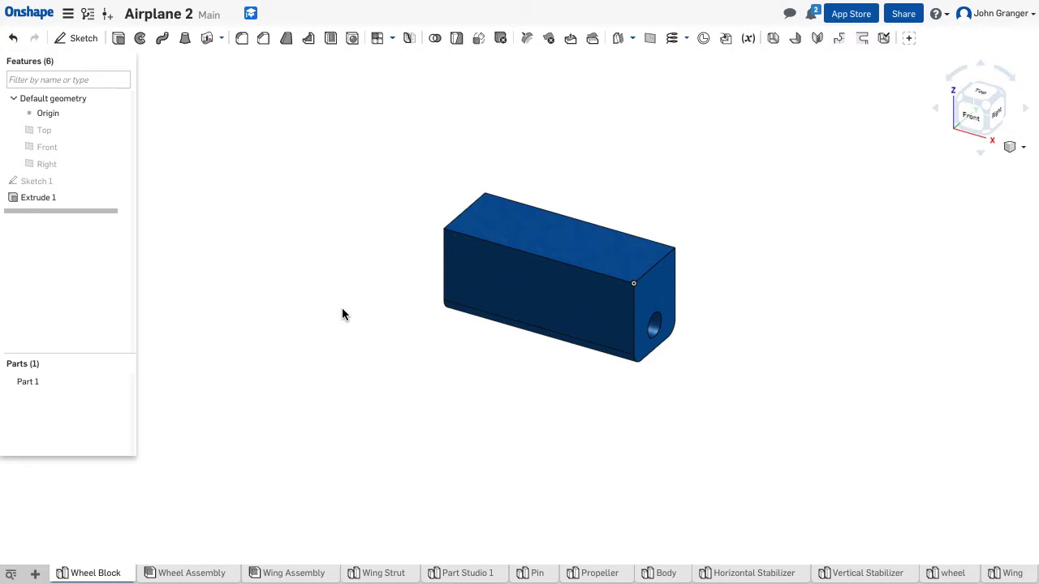
pyautogui.click(35, 382)
pyautogui.rightClick(35, 383)
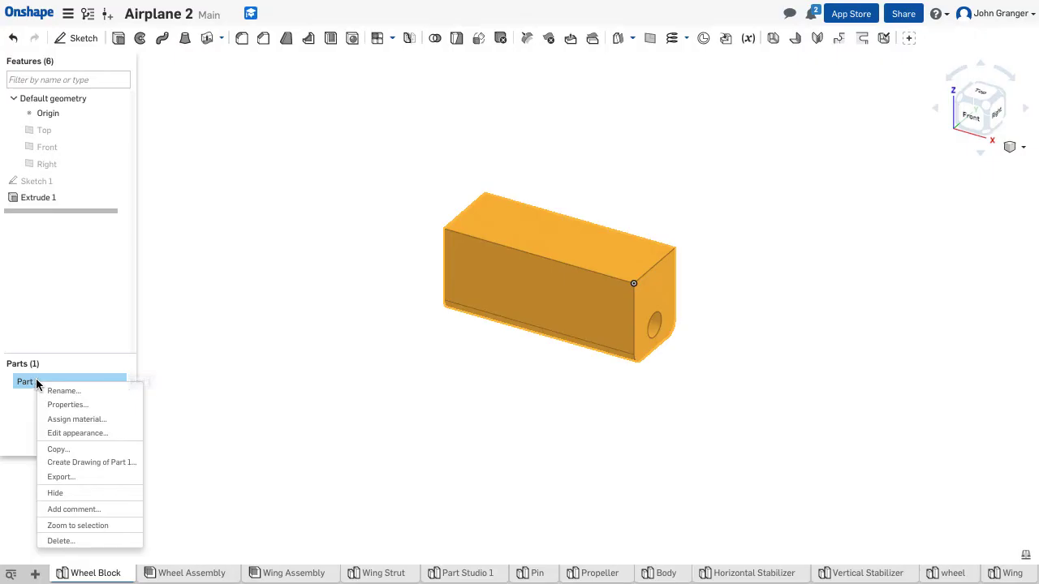
pyautogui.click(68, 433)
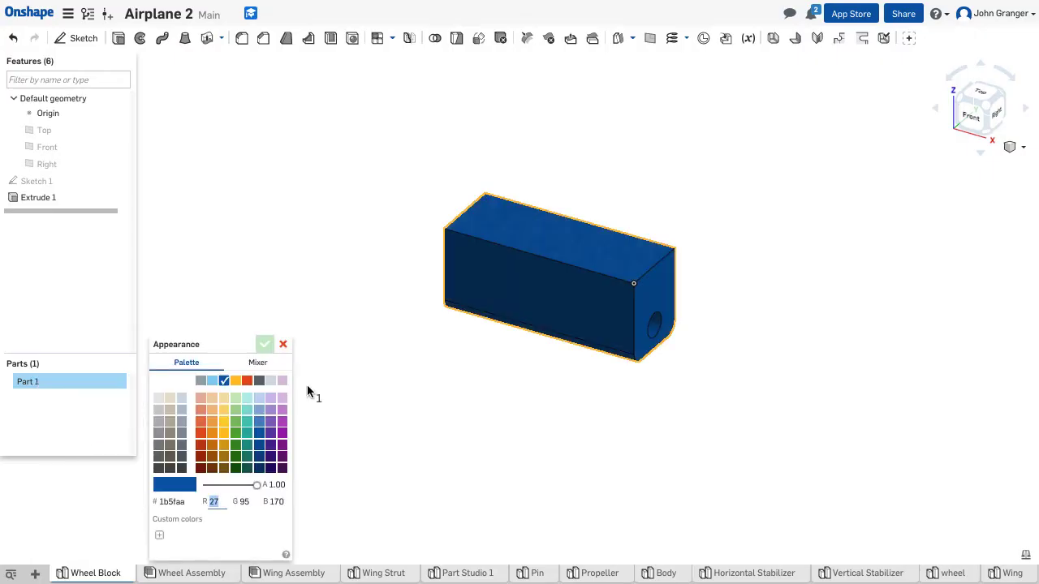
pyautogui.click(246, 380)
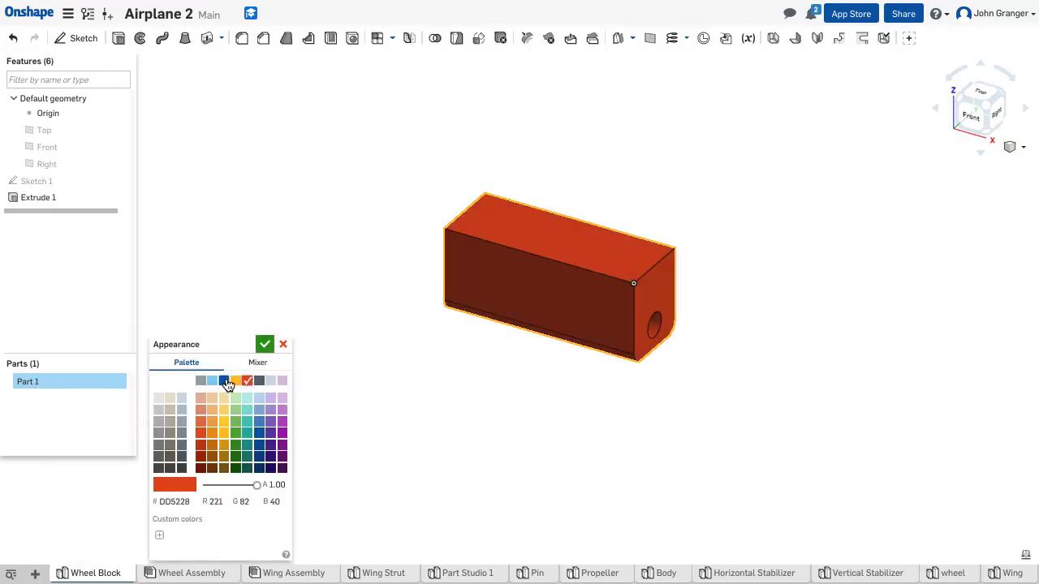
pyautogui.click(224, 380)
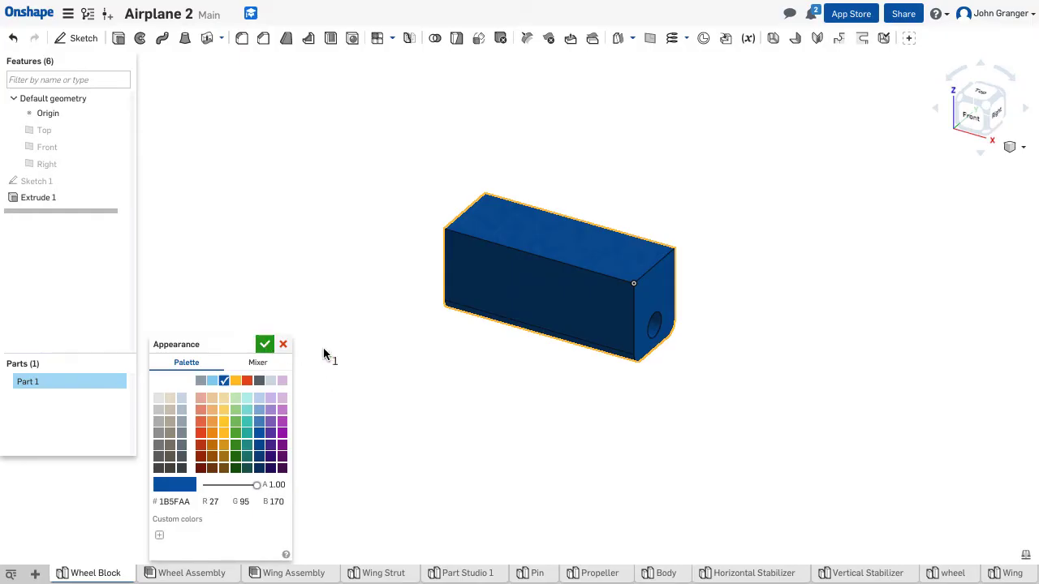
pyautogui.click(265, 346)
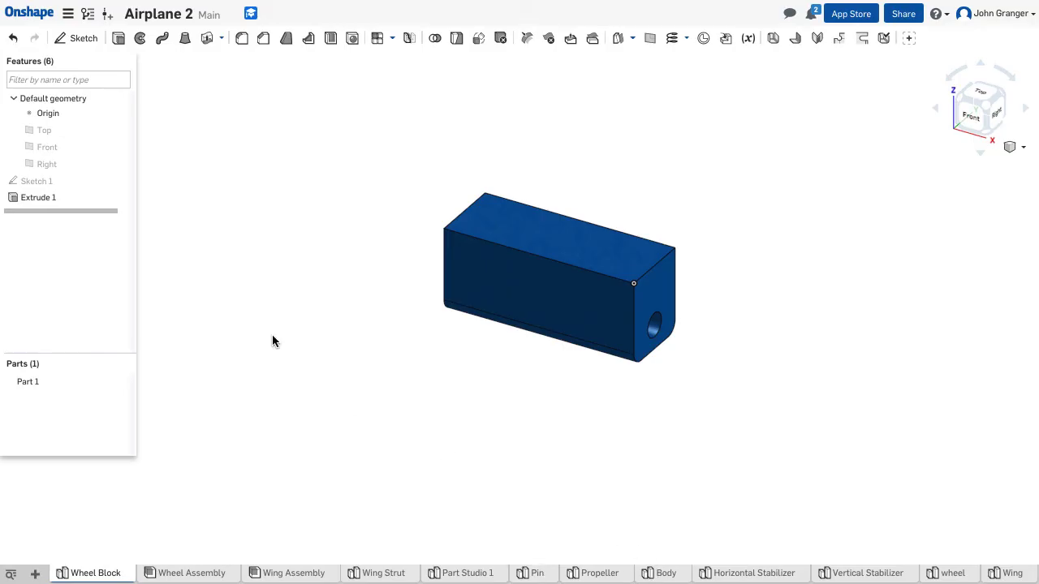
# Create Assembly 1 and open its Insert dialog, browsing Part Studios, then Assemblies
pyautogui.click(36, 575)
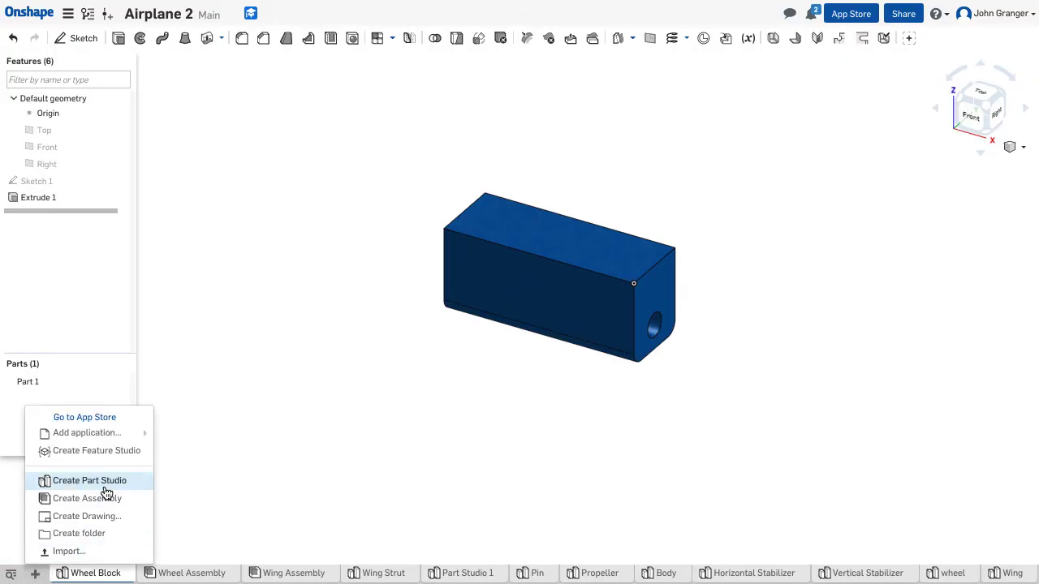
pyautogui.click(105, 507)
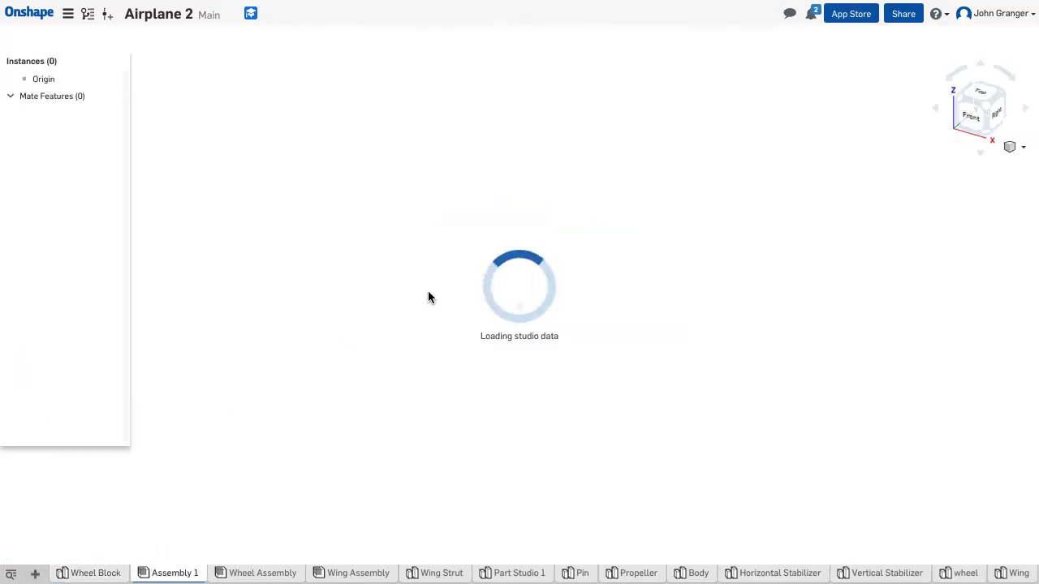
pyautogui.click(75, 40)
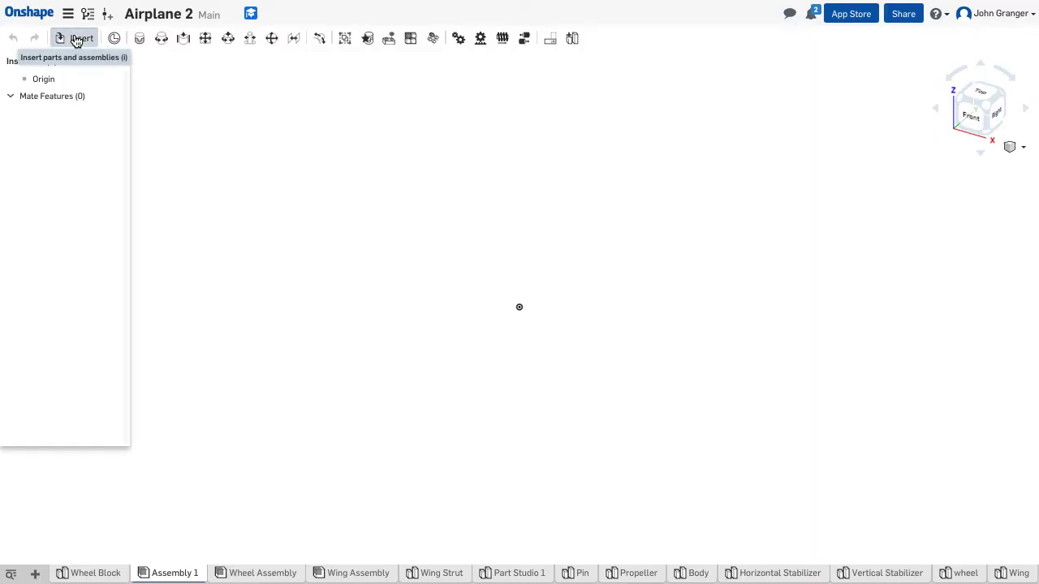
pyautogui.moveTo(317, 219); pyautogui.dragTo(317, 257)
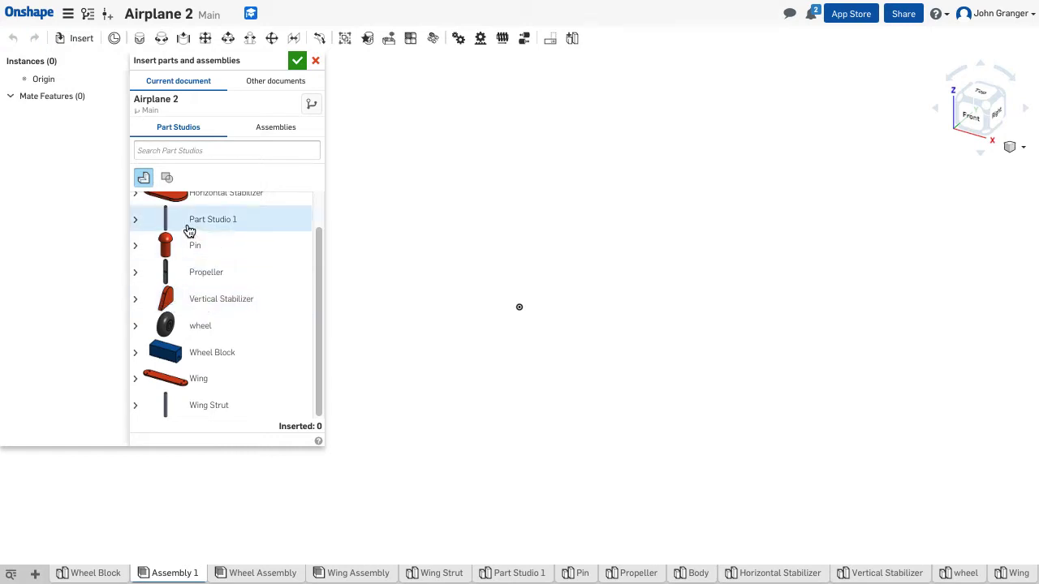
pyautogui.scroll(1, 211, 229)
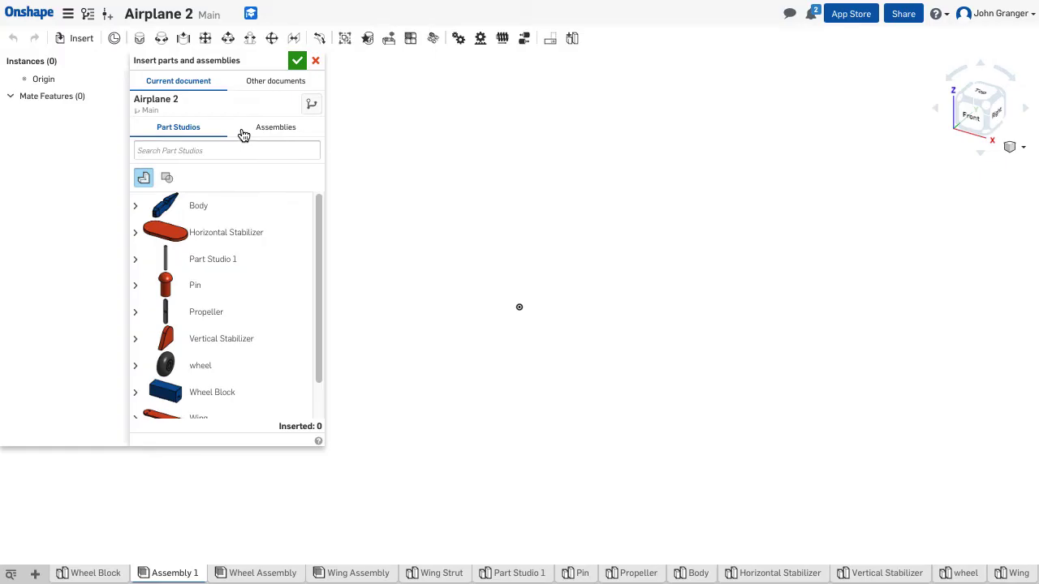
pyautogui.click(287, 132)
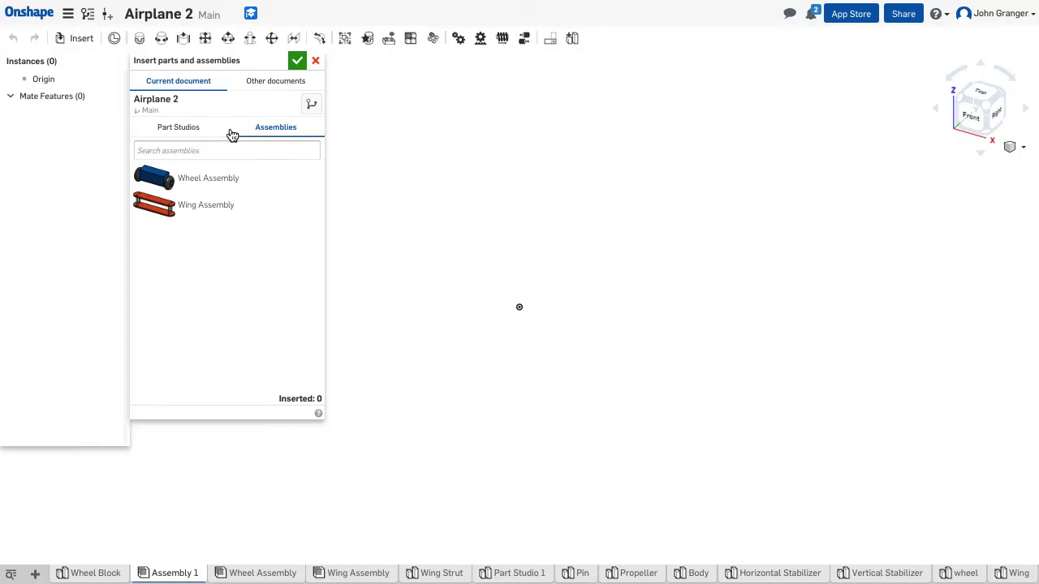
# Insert the Body part from Part Studios and place the Wing Assembly in the scene
pyautogui.click(177, 133)
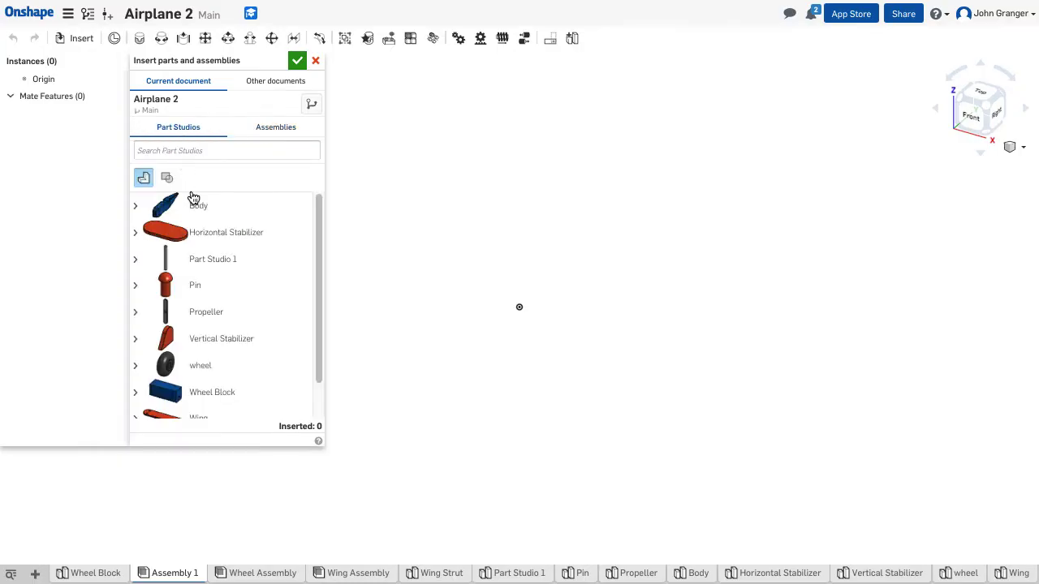
pyautogui.click(166, 207)
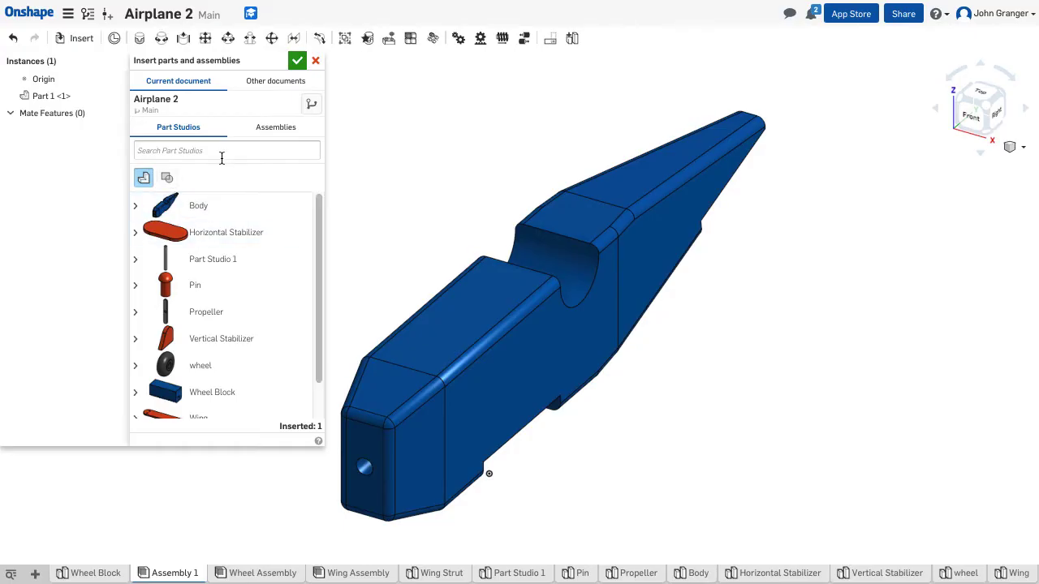
pyautogui.click(276, 129)
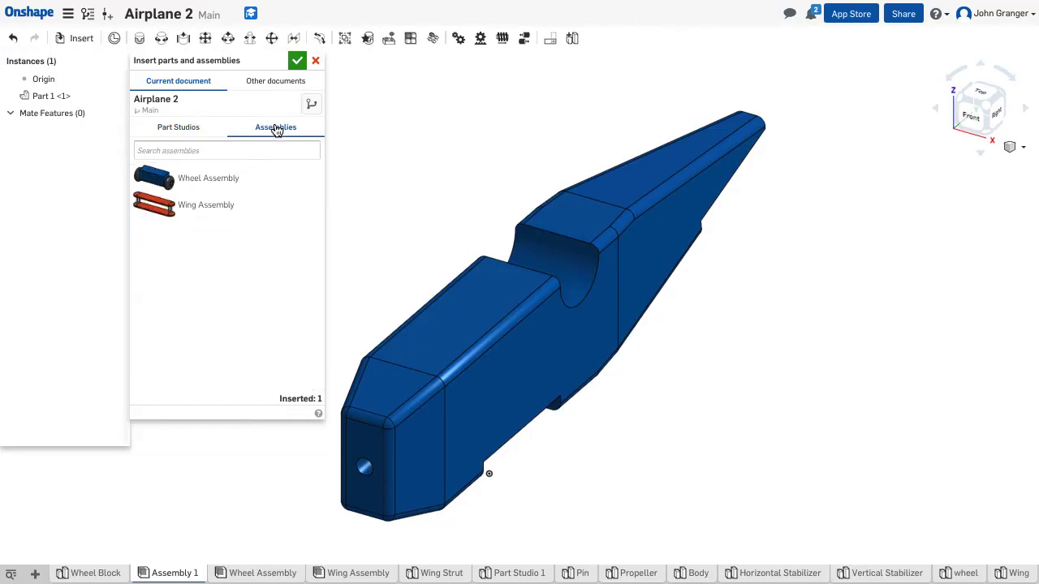
pyautogui.click(155, 208)
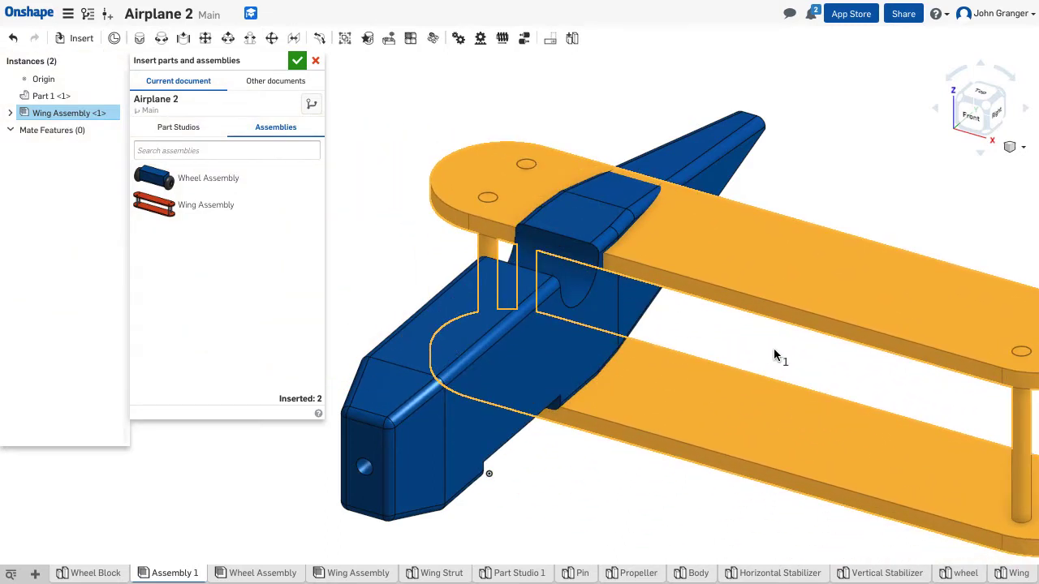
pyautogui.click(773, 354)
pyautogui.click(297, 61)
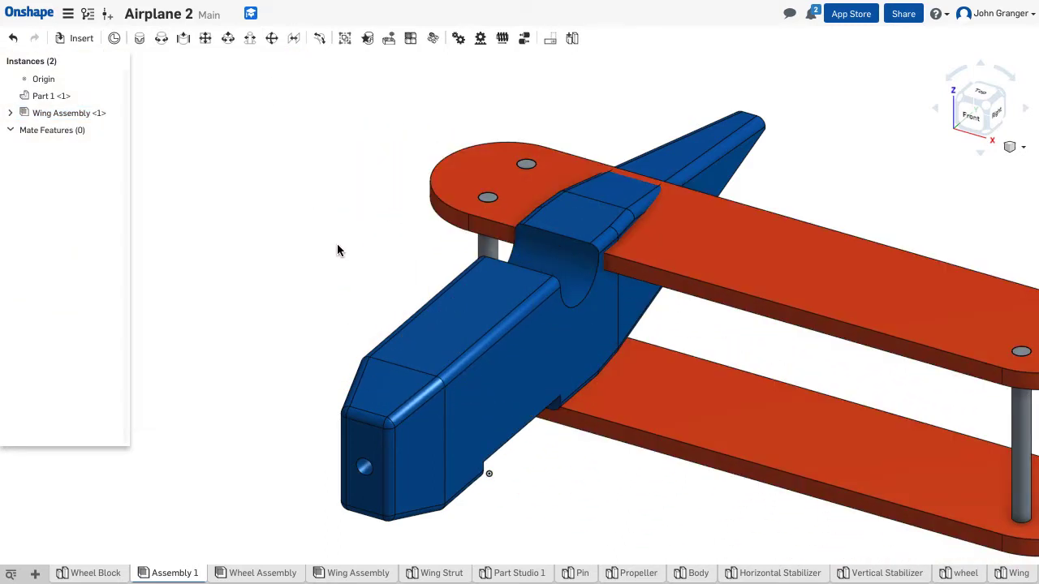
# Start a Fastened mate and pick the mate point on the Body's underside
pyautogui.moveTo(279, 247); pyautogui.dragTo(121, 51, button='right')
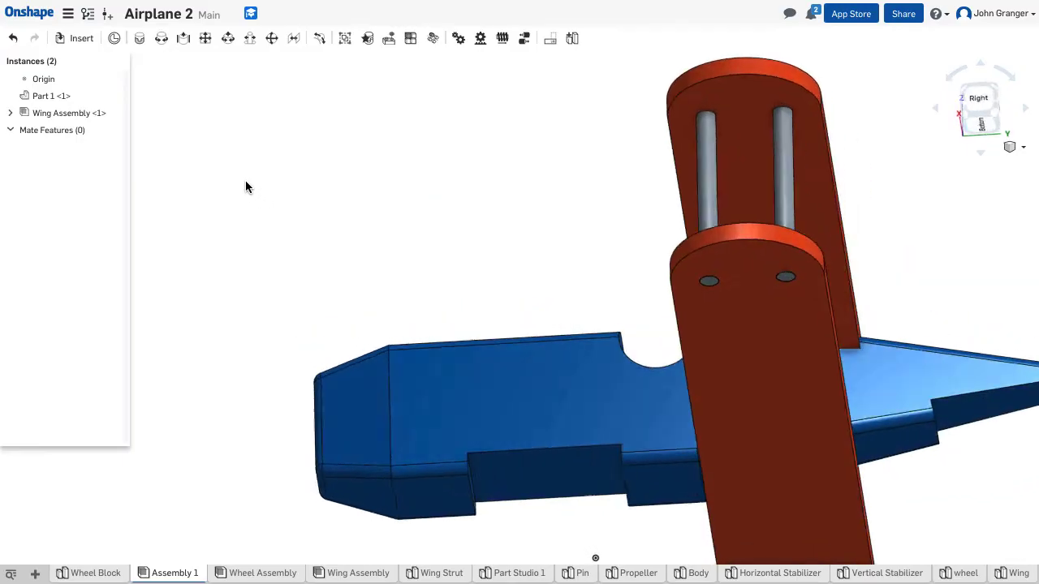
pyautogui.click(141, 43)
pyautogui.moveTo(217, 222)
pyautogui.mouseDown(button='right')
pyautogui.moveTo(192, 190)
pyautogui.moveTo(142, 175)
pyautogui.moveTo(118, 185)
pyautogui.moveTo(522, 295)
pyautogui.mouseUp(button='right')
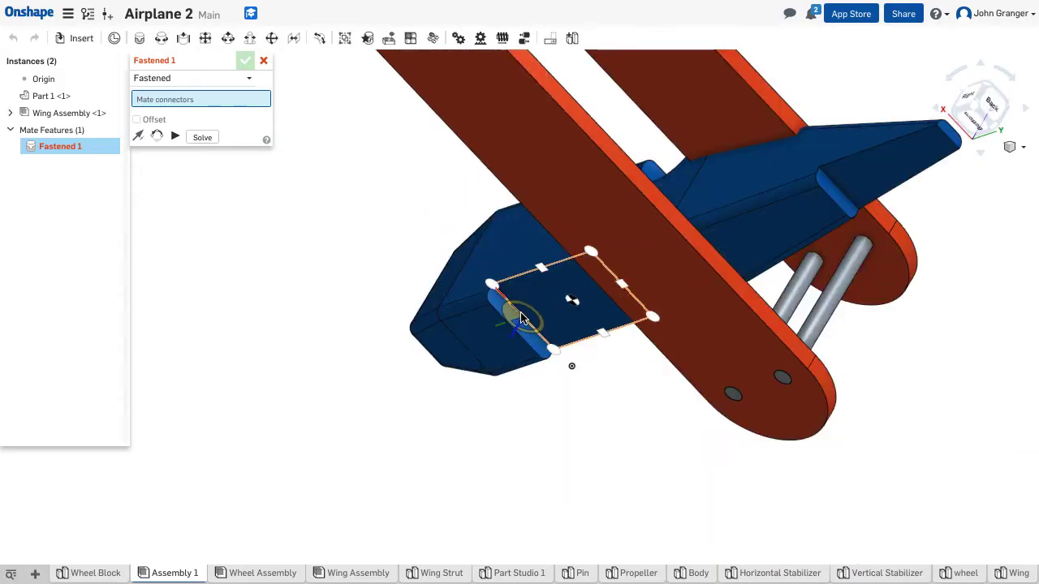
pyautogui.scroll(3, 522, 320)
pyautogui.scroll(1, 524, 321)
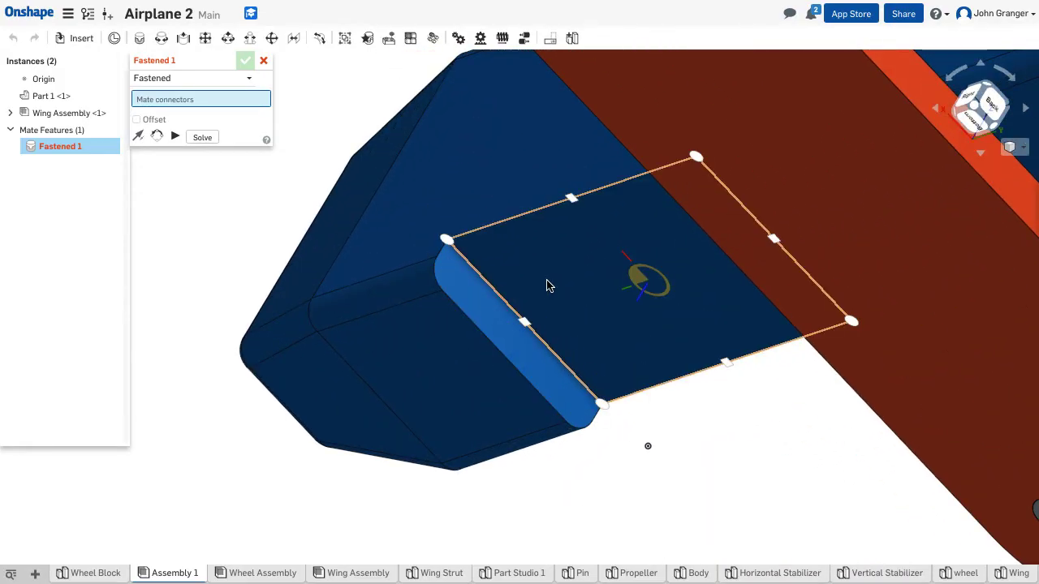
pyautogui.click(523, 326)
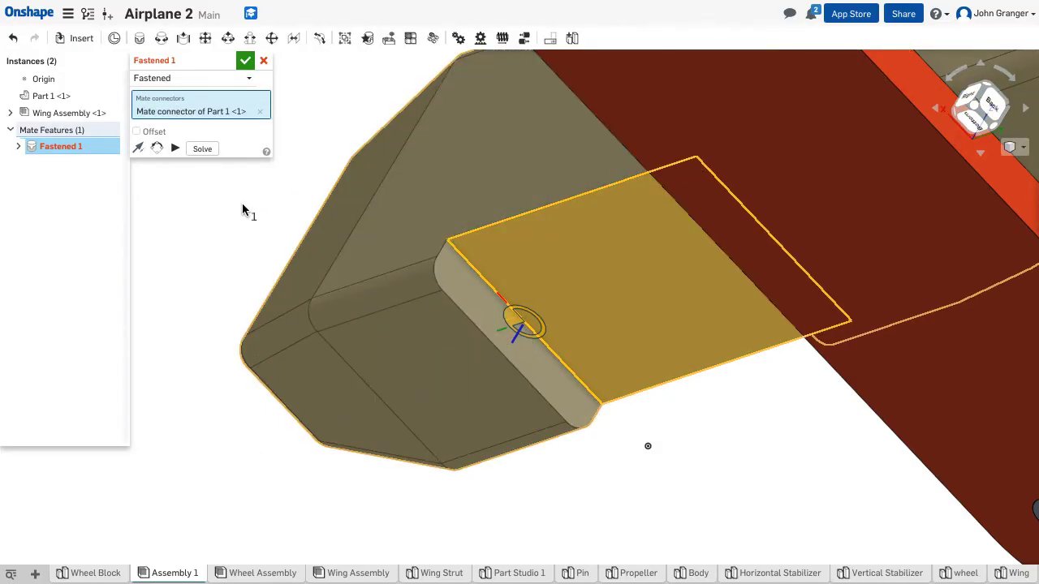
# Pick the lower wing's mate point, confirm Fastened 1, and snap to isometric view
pyautogui.hotkey('shift', 'Up')
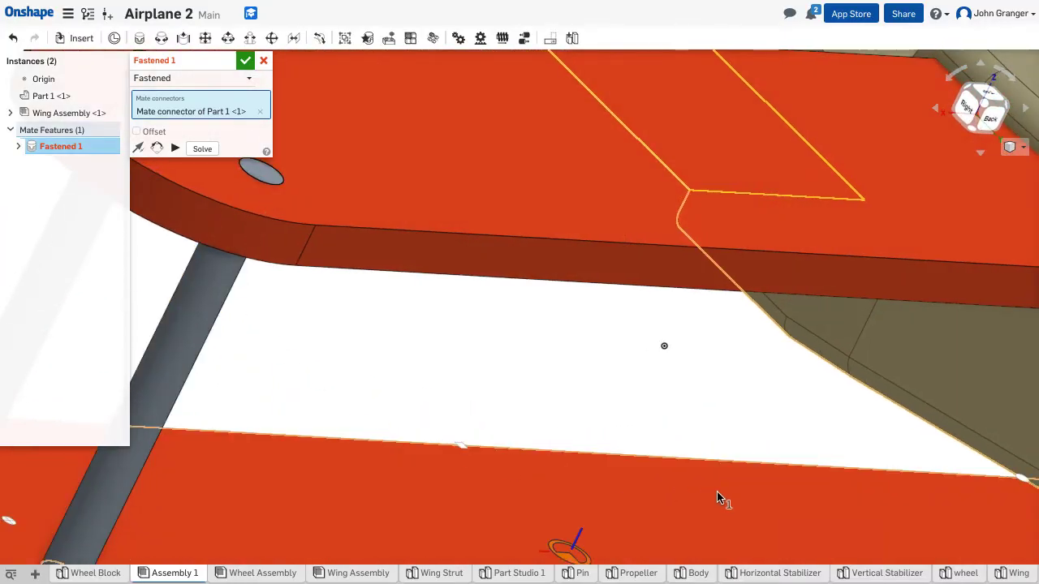
pyautogui.press('f')
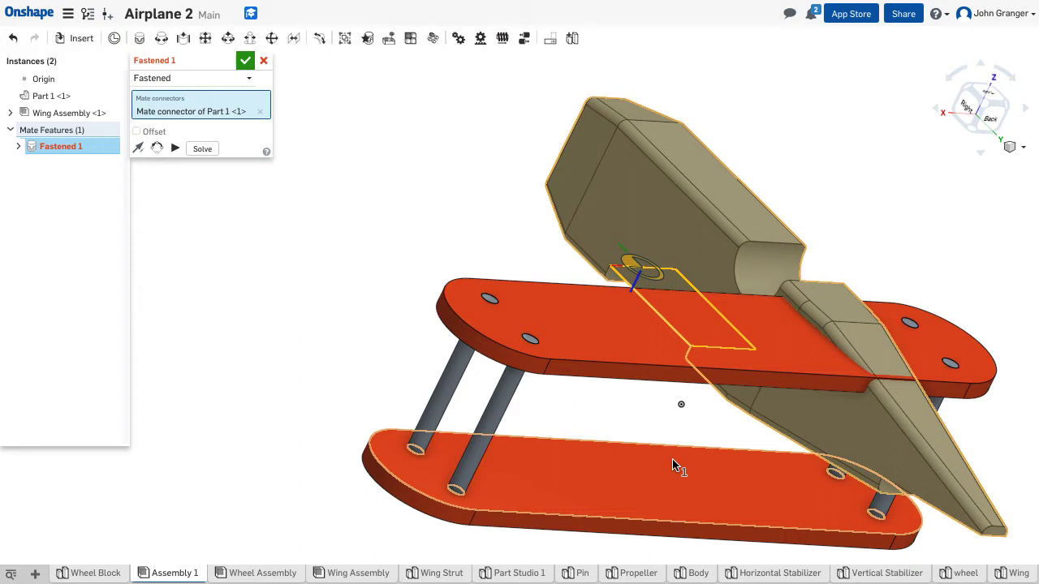
pyautogui.click(610, 449)
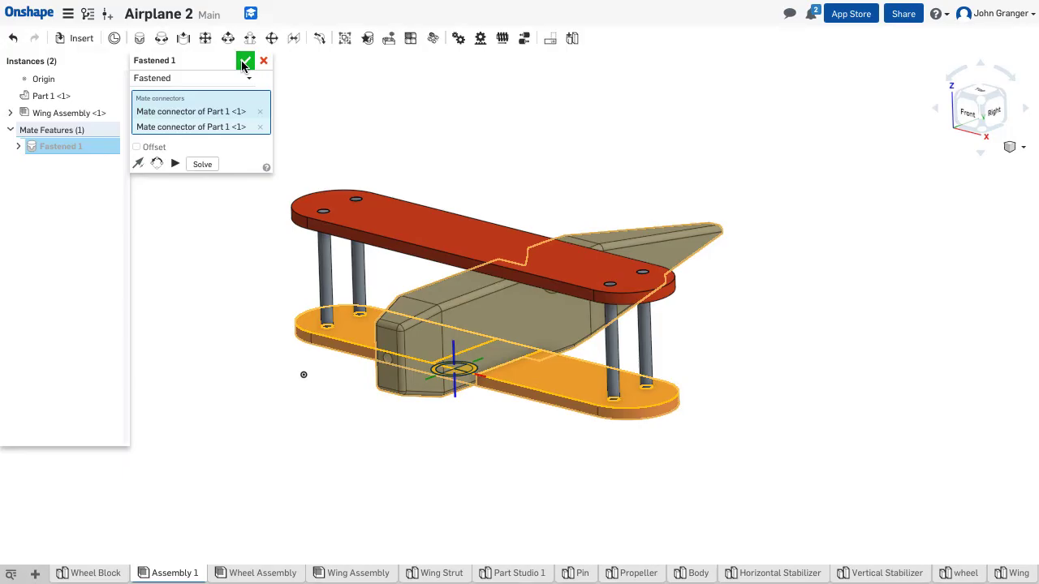
pyautogui.click(243, 65)
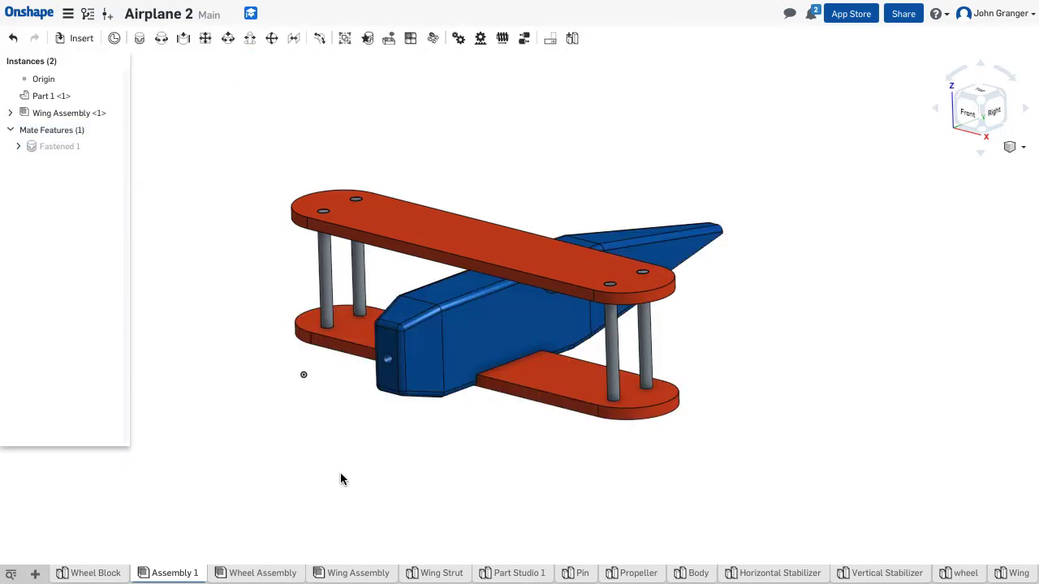
pyautogui.moveTo(465, 387)
pyautogui.mouseDown(button='right')
pyautogui.moveTo(357, 359)
pyautogui.moveTo(384, 352)
pyautogui.moveTo(487, 370)
pyautogui.moveTo(464, 399)
pyautogui.moveTo(487, 400)
pyautogui.mouseUp(button='right')
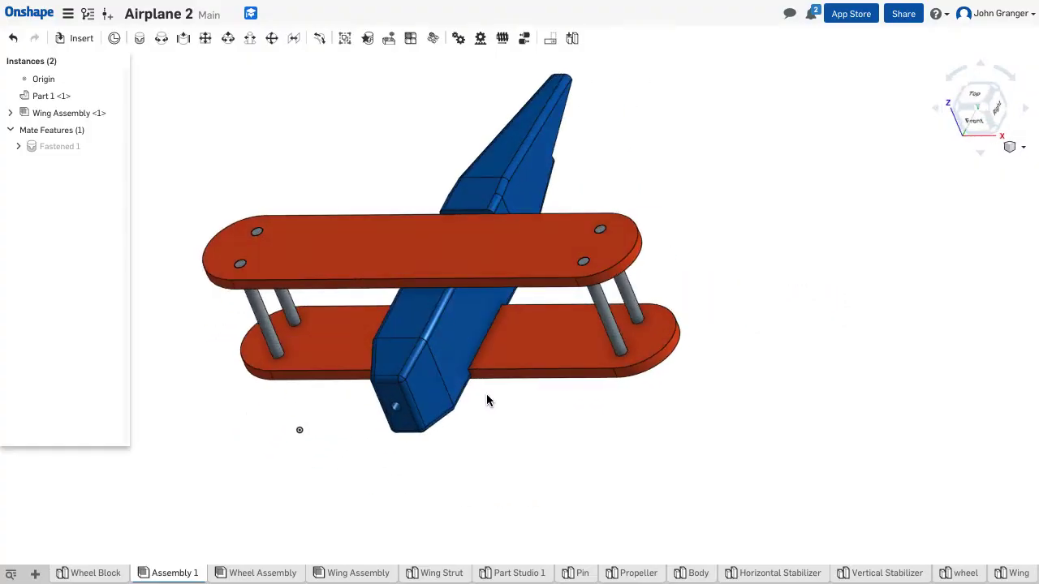
pyautogui.hotkey('shift', '7')
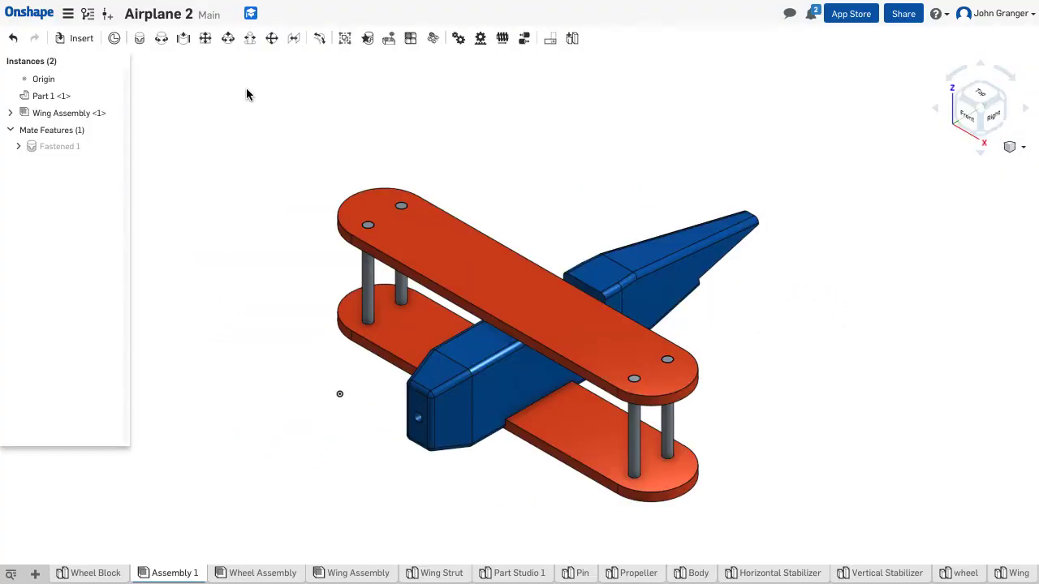
# Insert the Wheel Assembly from the Assemblies list and drop it beside the plane
pyautogui.click(82, 38)
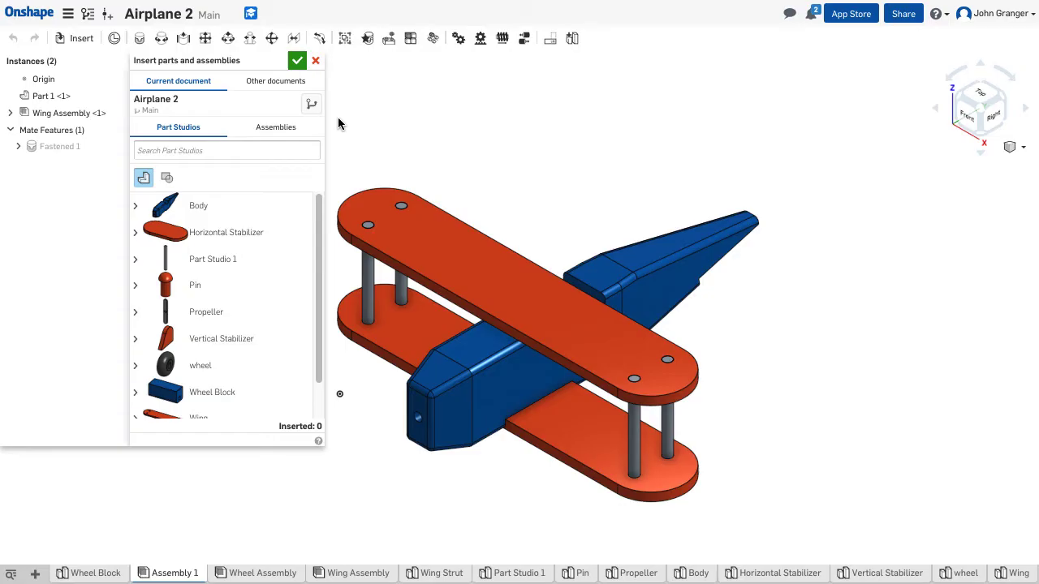
pyautogui.click(273, 130)
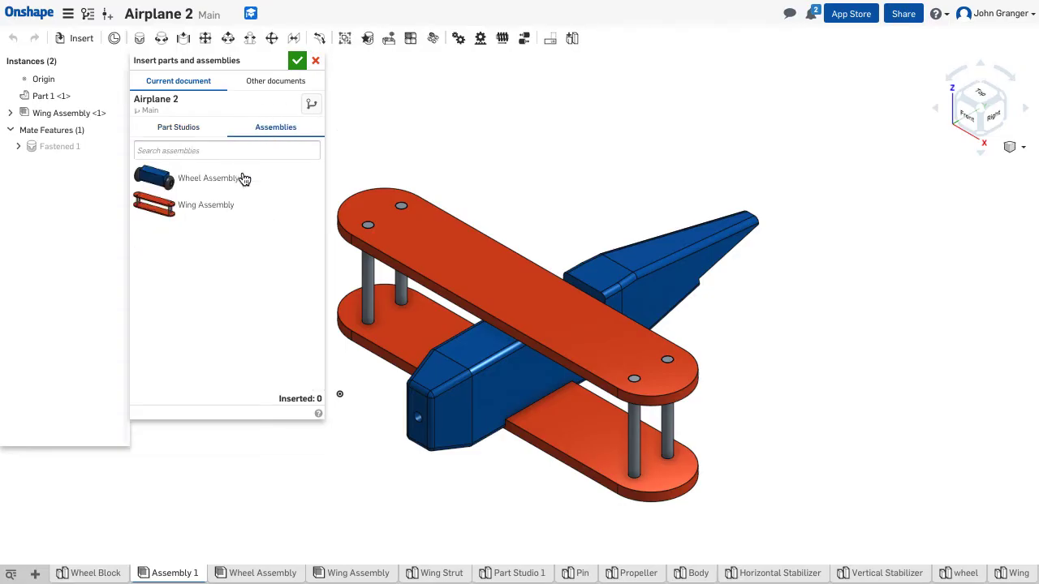
pyautogui.click(154, 178)
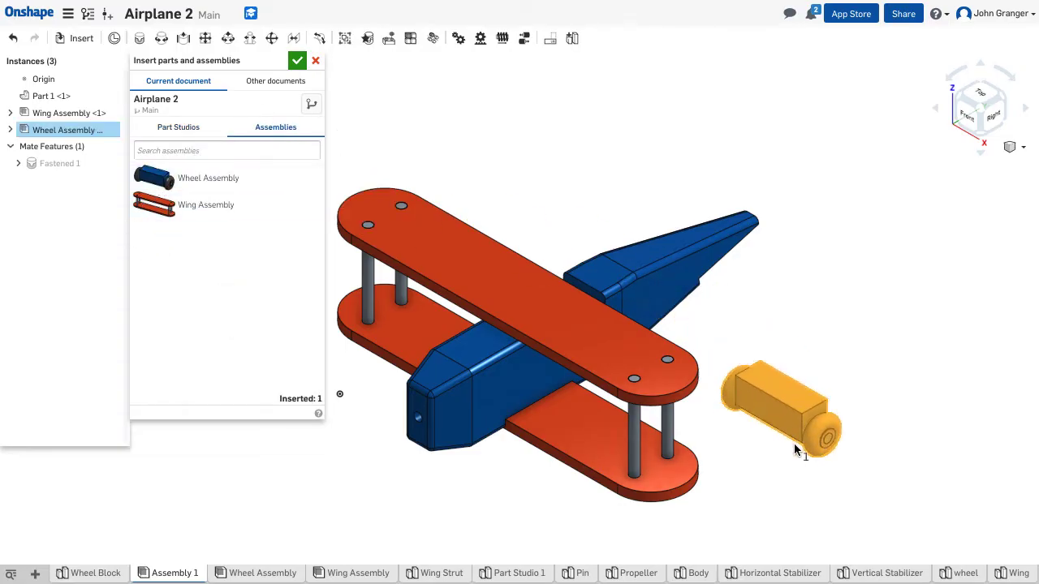
pyautogui.click(795, 444)
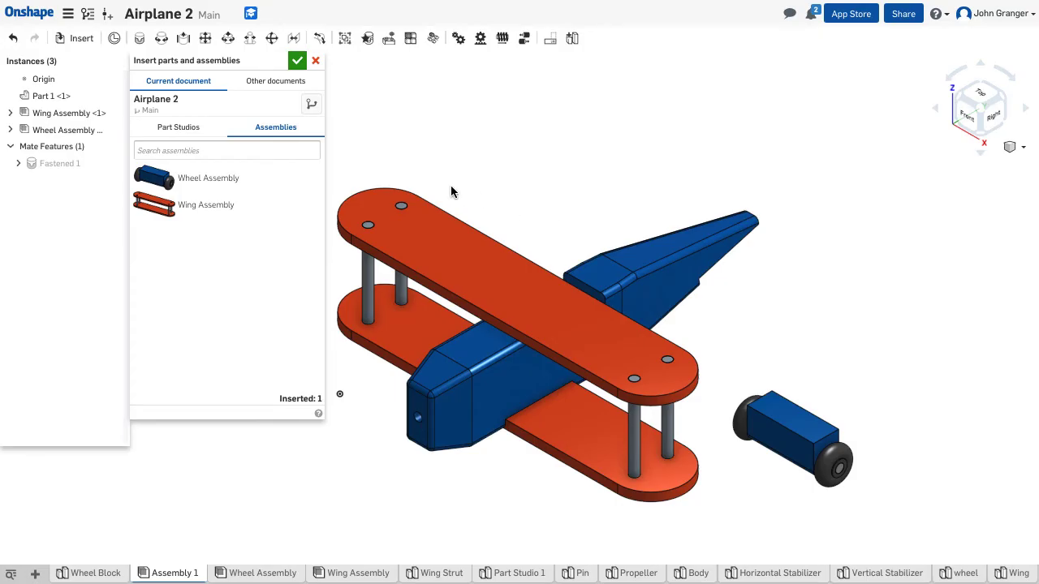
pyautogui.click(299, 65)
pyautogui.moveTo(761, 329); pyautogui.dragTo(746, 292, button='right')
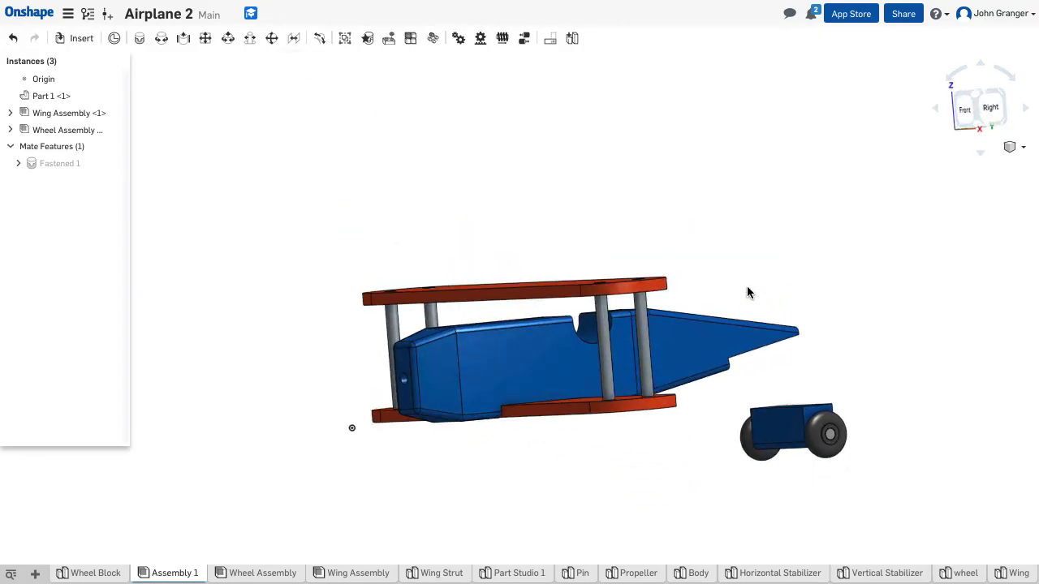
# Start a Fastened mate and pick the mate connector on the lower wing
pyautogui.click(139, 40)
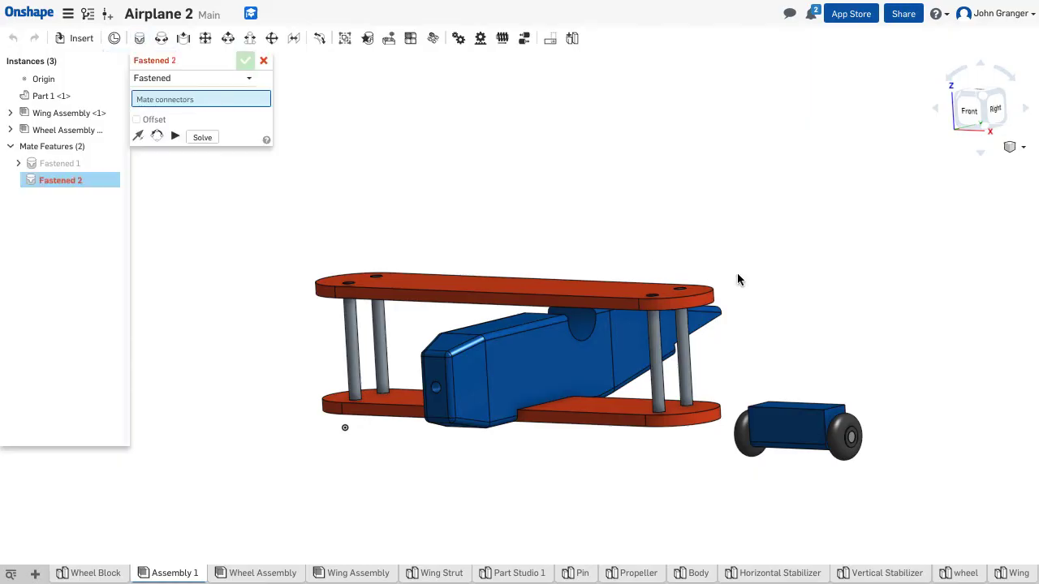
pyautogui.moveTo(498, 499)
pyautogui.mouseDown(button='right')
pyautogui.moveTo(498, 378)
pyautogui.moveTo(515, 399)
pyautogui.moveTo(493, 457)
pyautogui.moveTo(493, 436)
pyautogui.mouseUp(button='right')
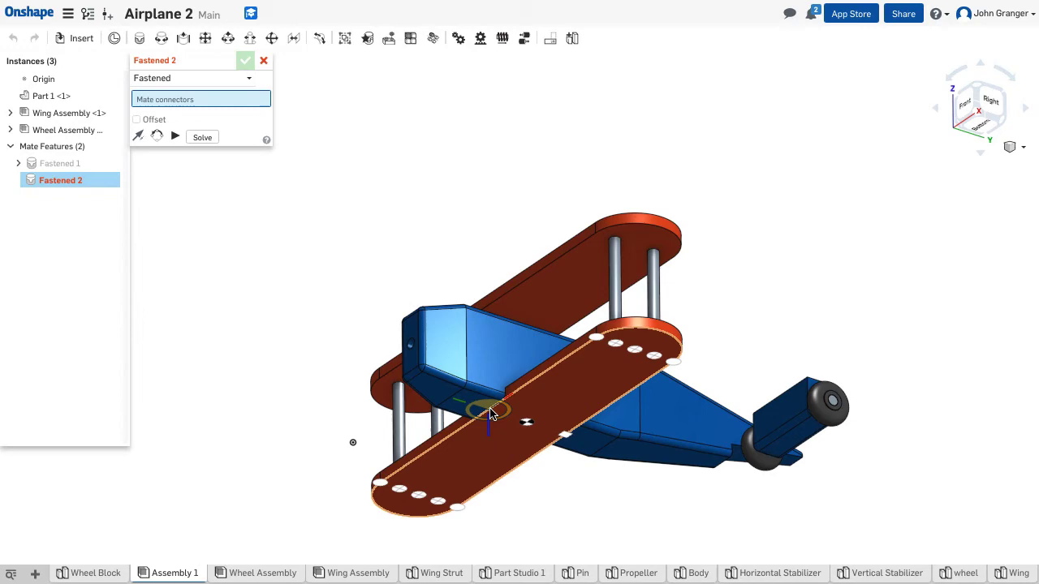
pyautogui.scroll(2, 490, 420)
pyautogui.scroll(3, 490, 419)
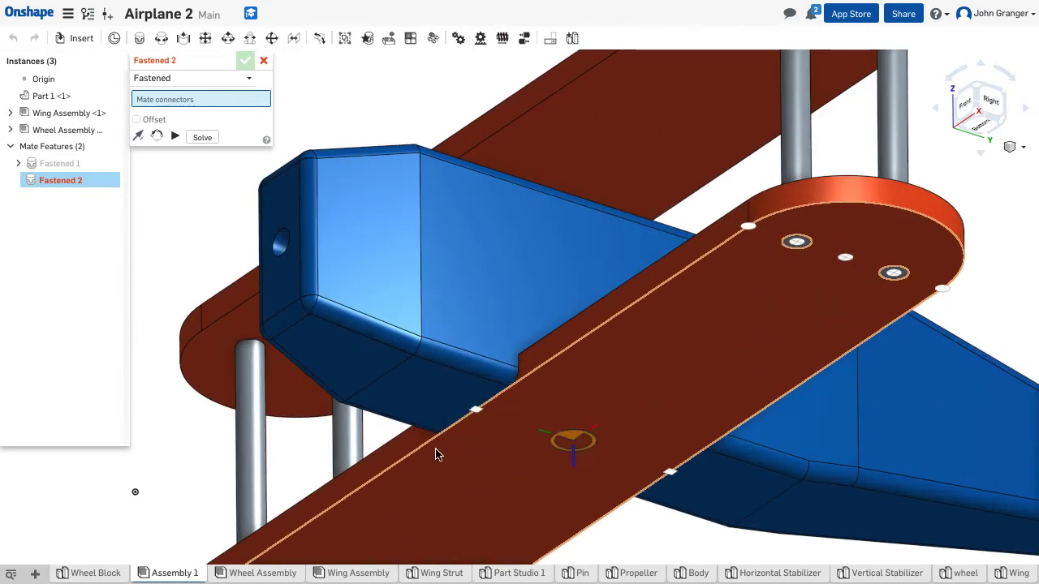
pyautogui.click(479, 419)
# Pick the wheel block's top connector and solve, previewing wheels under the lower wing
pyautogui.scroll(-3, 527, 455)
pyautogui.scroll(-1, 642, 361)
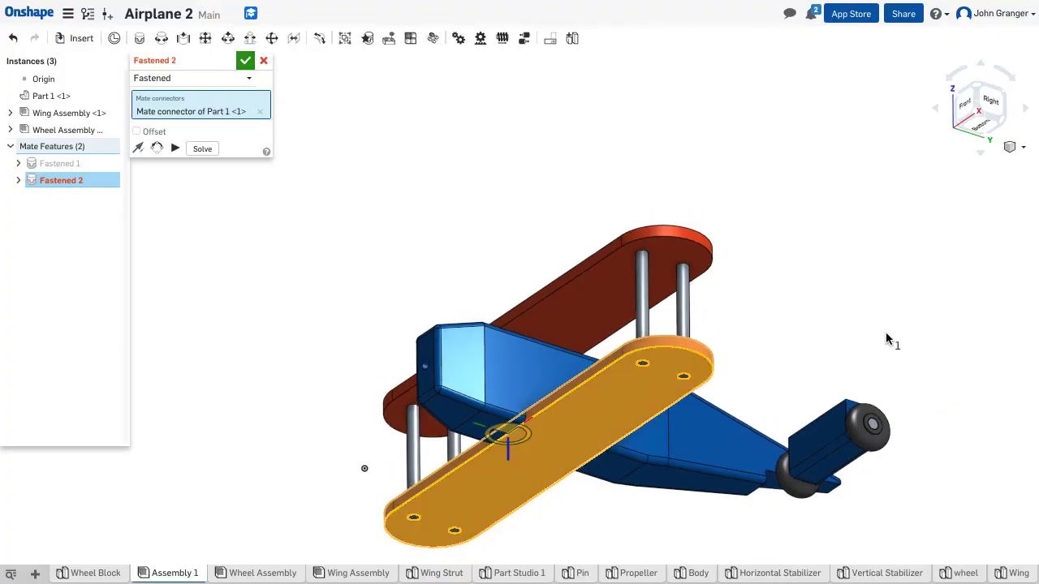
pyautogui.moveTo(816, 370); pyautogui.dragTo(803, 424, button='right')
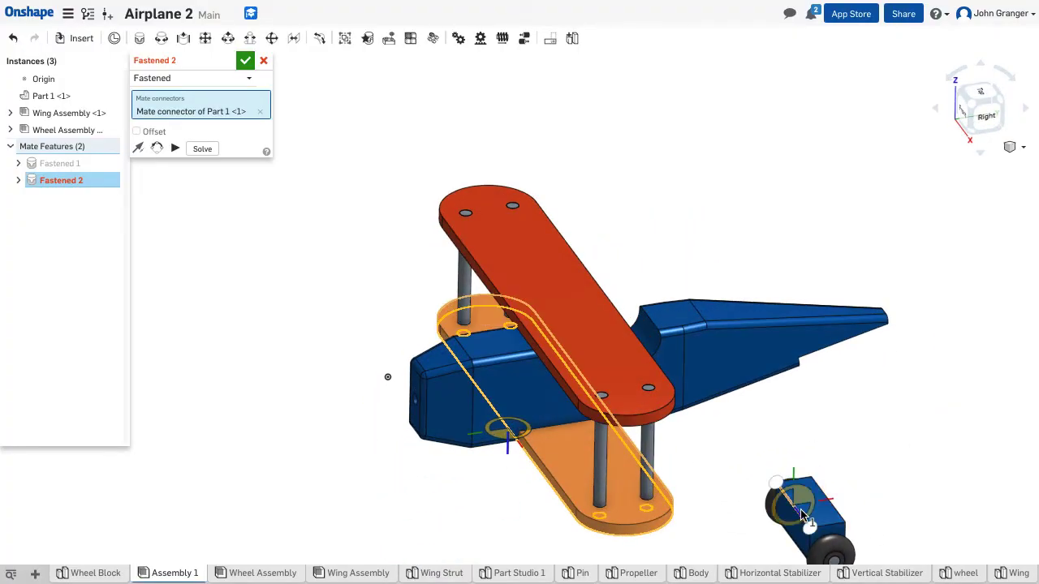
pyautogui.scroll(3, 803, 513)
pyautogui.scroll(2, 803, 514)
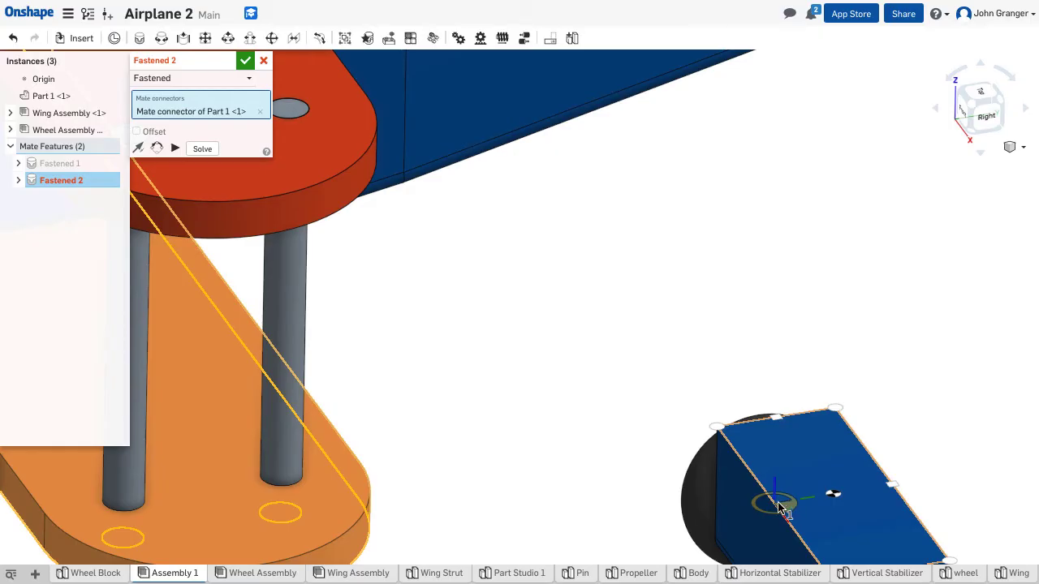
pyautogui.click(779, 508)
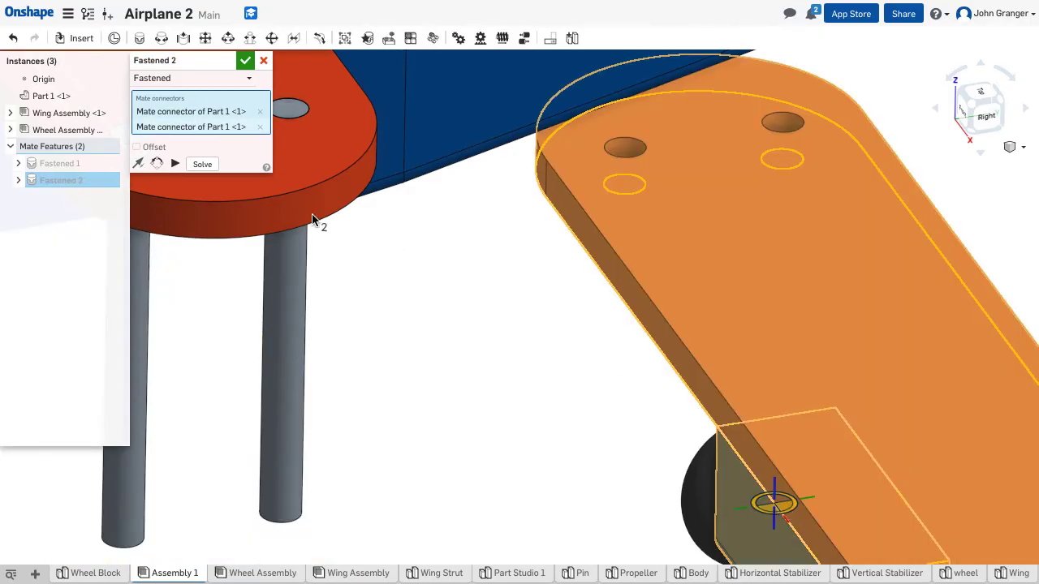
pyautogui.click(202, 164)
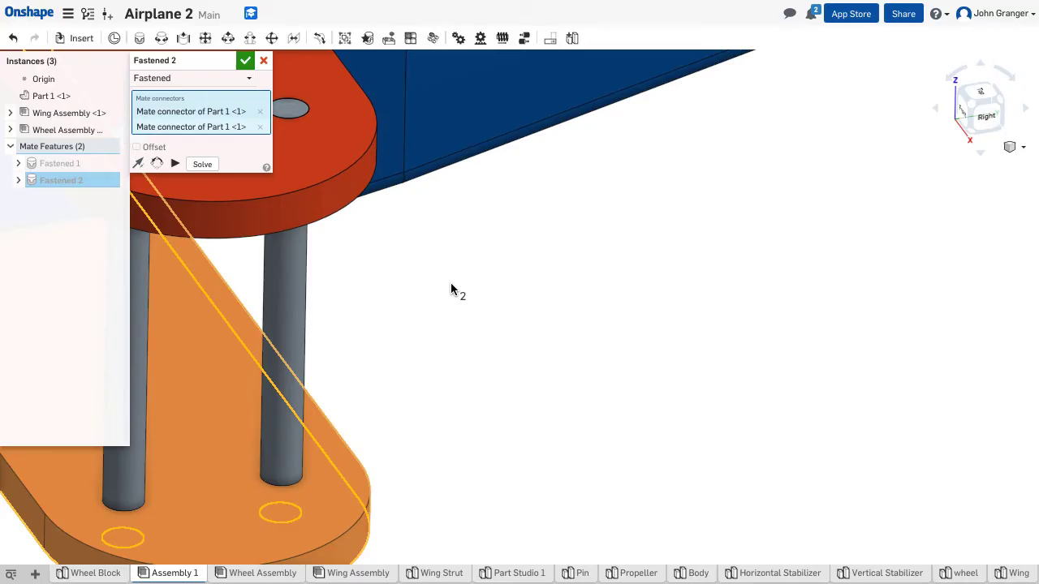
pyautogui.scroll(-2, 453, 292)
pyautogui.moveTo(457, 303); pyautogui.dragTo(736, 300, button='right')
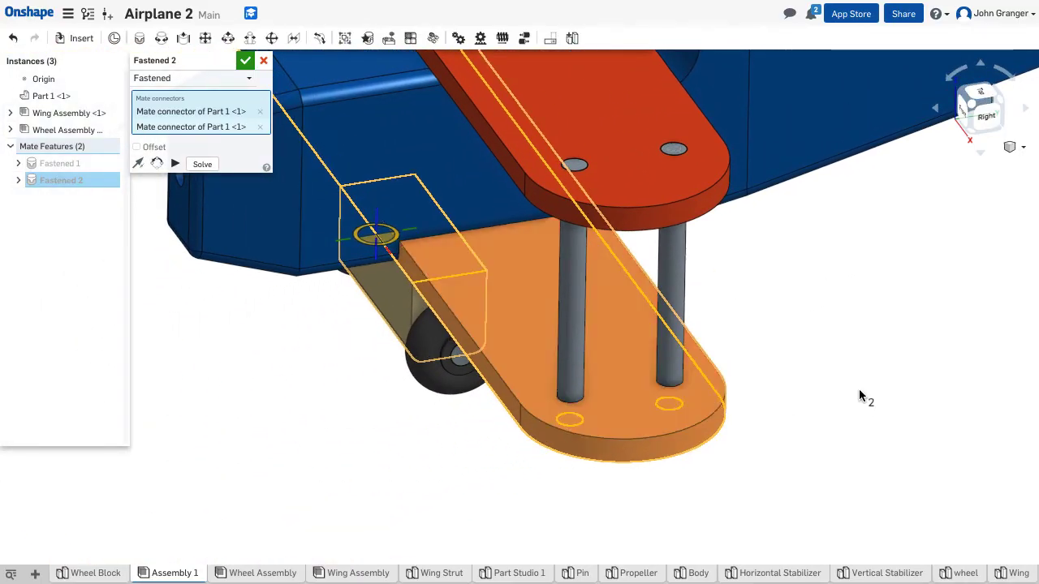
pyautogui.moveTo(859, 389); pyautogui.dragTo(908, 356, button='right')
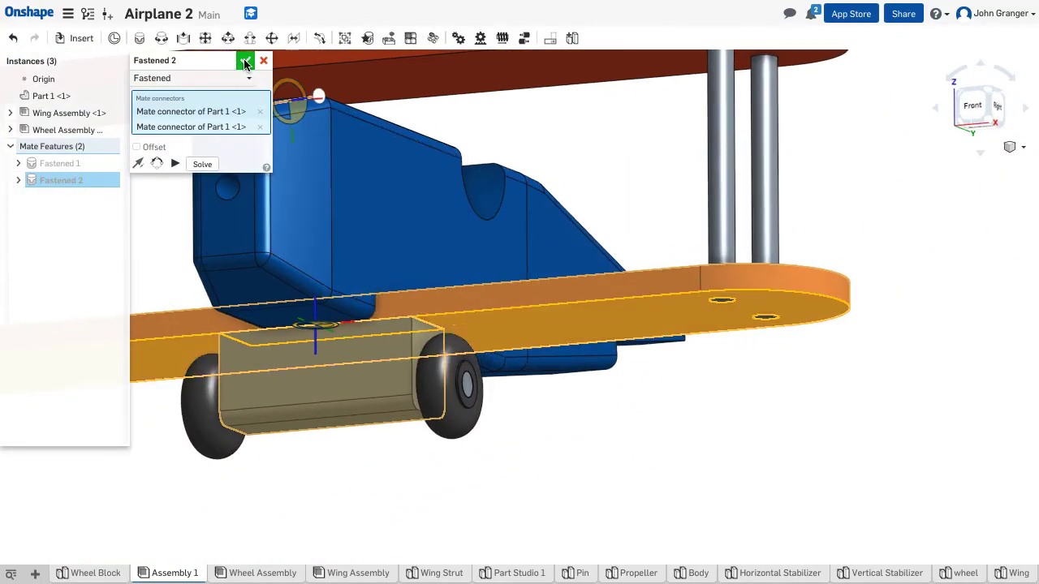
# Confirm Fastened 2 and insert the Horizontal Stabilizer to the plane's right
pyautogui.click(246, 64)
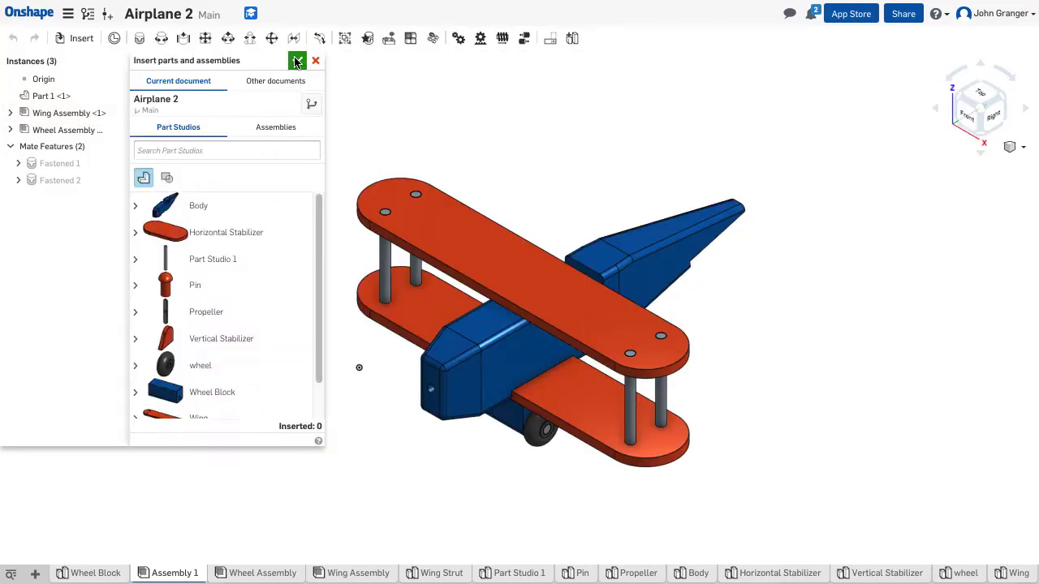
pyautogui.click(297, 62)
pyautogui.click(81, 38)
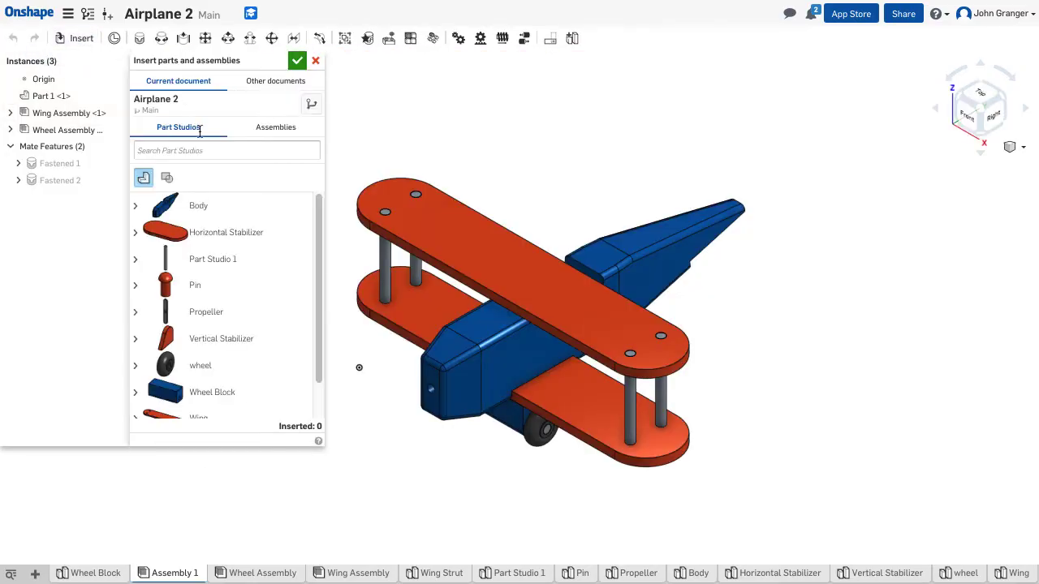
pyautogui.click(192, 234)
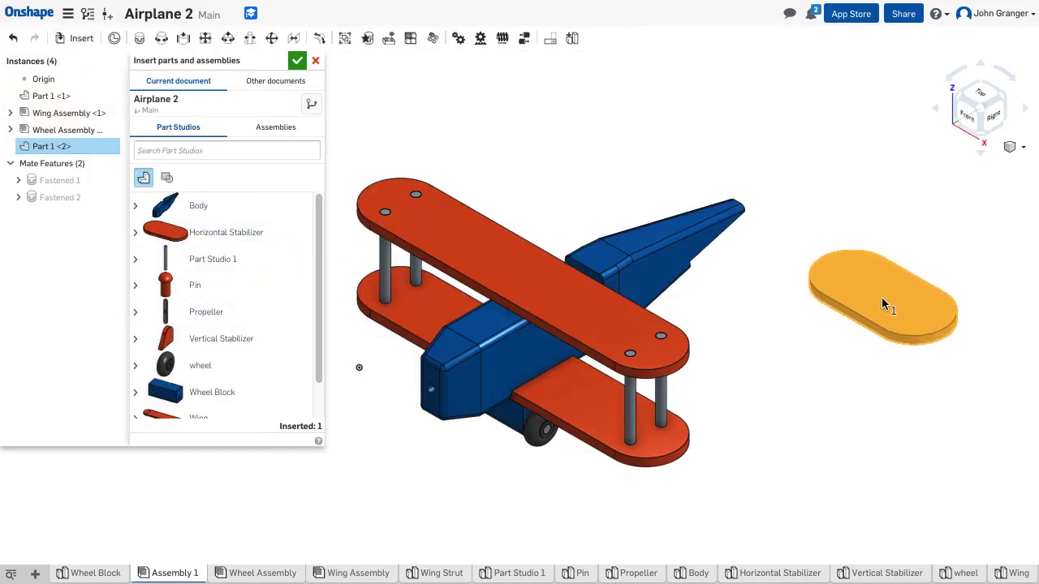
pyautogui.click(883, 302)
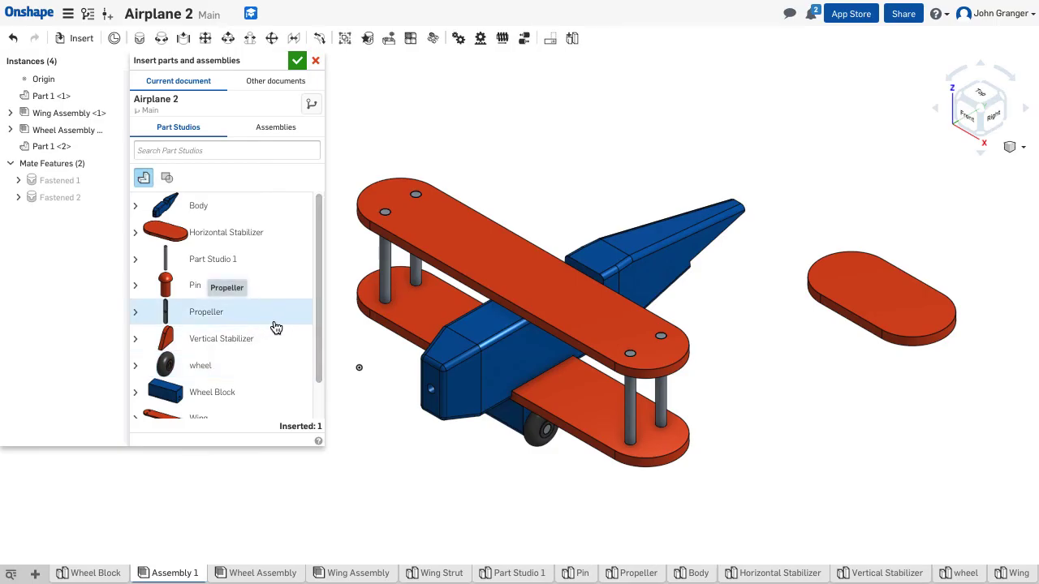
# Insert the Vertical Stabilizer above the plane and close the Insert panel
pyautogui.click(241, 338)
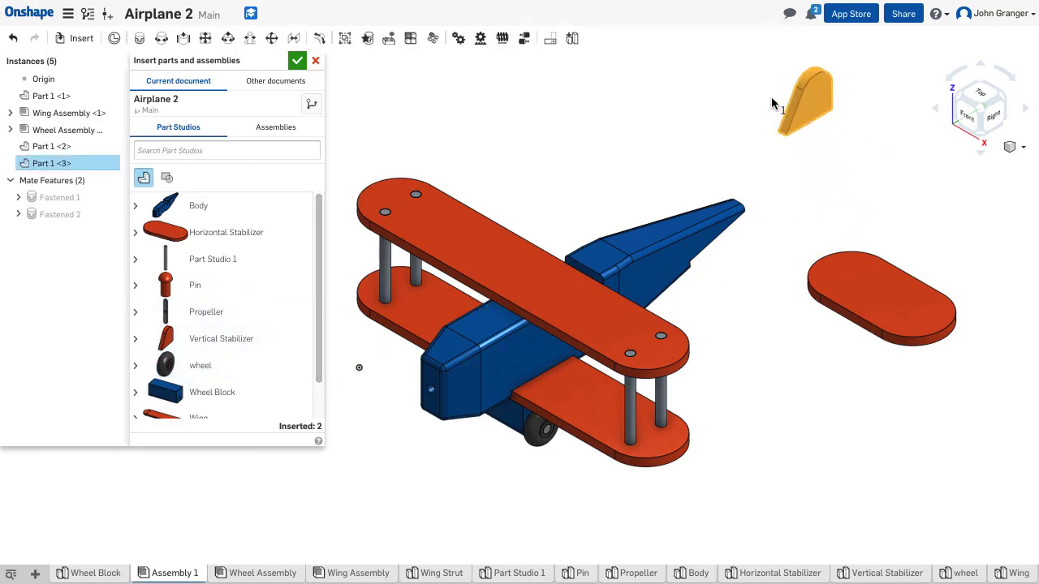
pyautogui.click(720, 104)
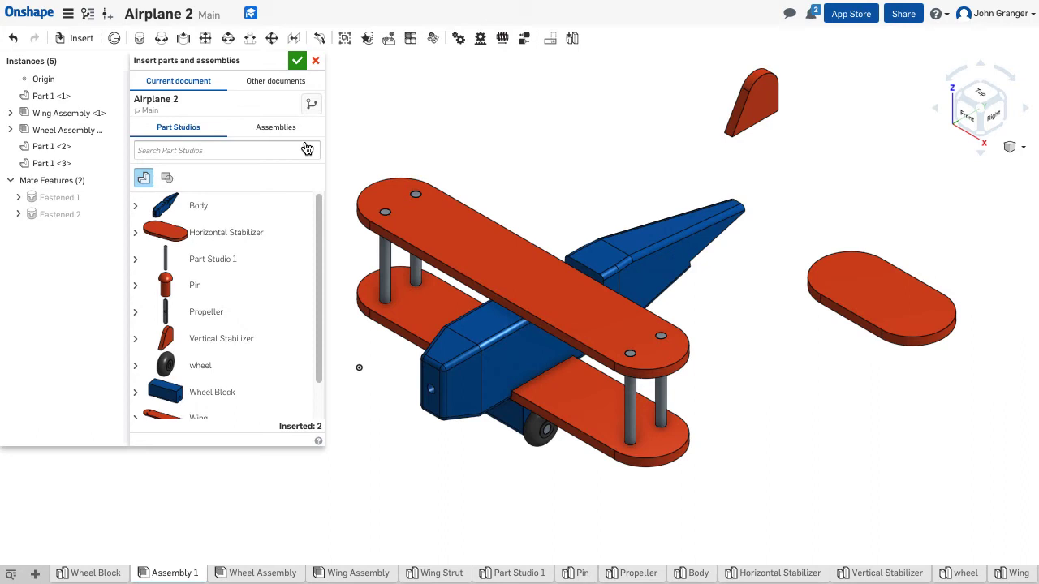
pyautogui.click(298, 61)
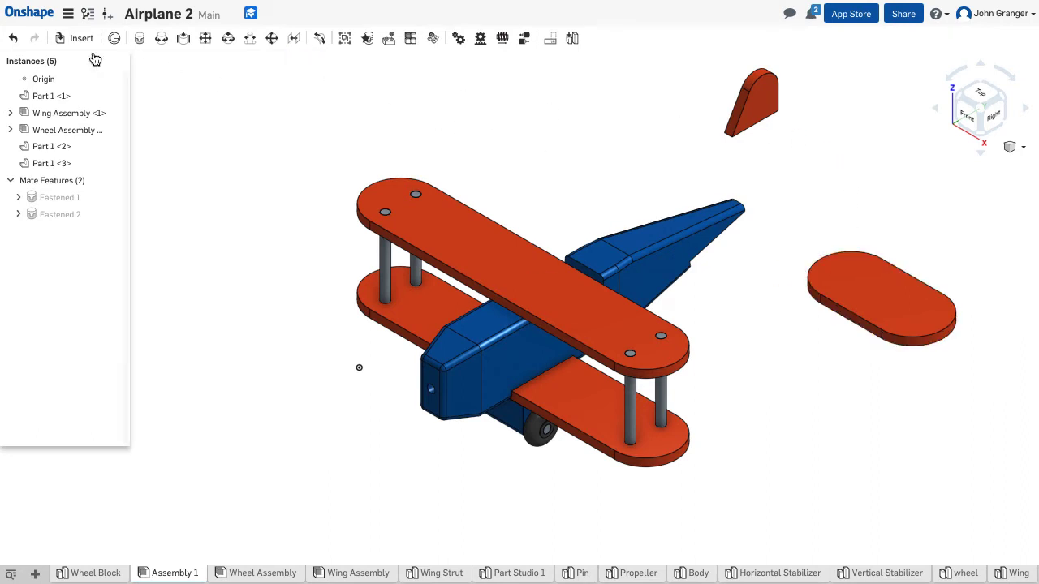
pyautogui.click(139, 42)
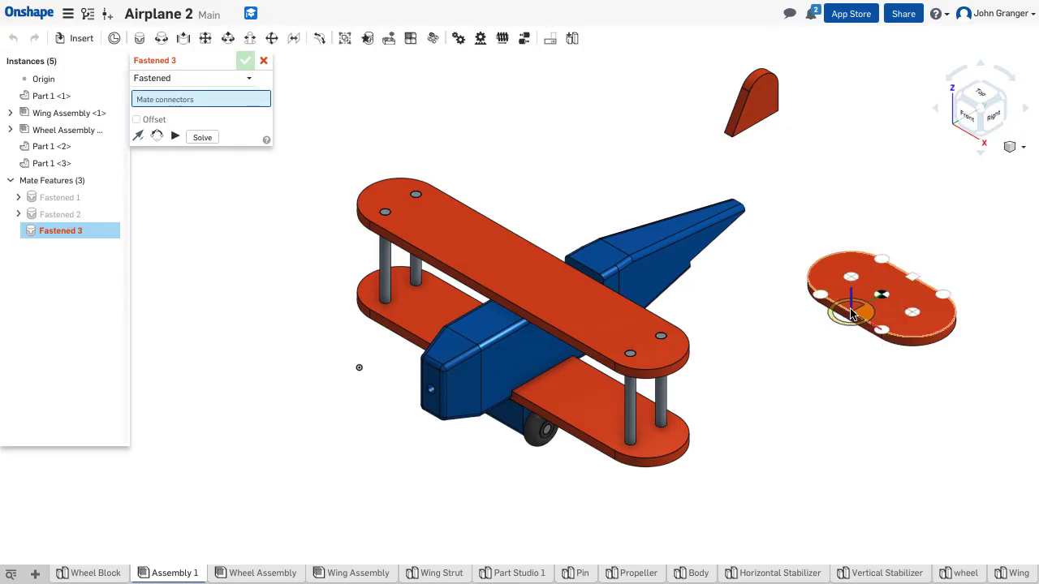
pyautogui.click(852, 315)
pyautogui.moveTo(747, 352); pyautogui.dragTo(614, 274, button='right')
pyautogui.scroll(2, 686, 329)
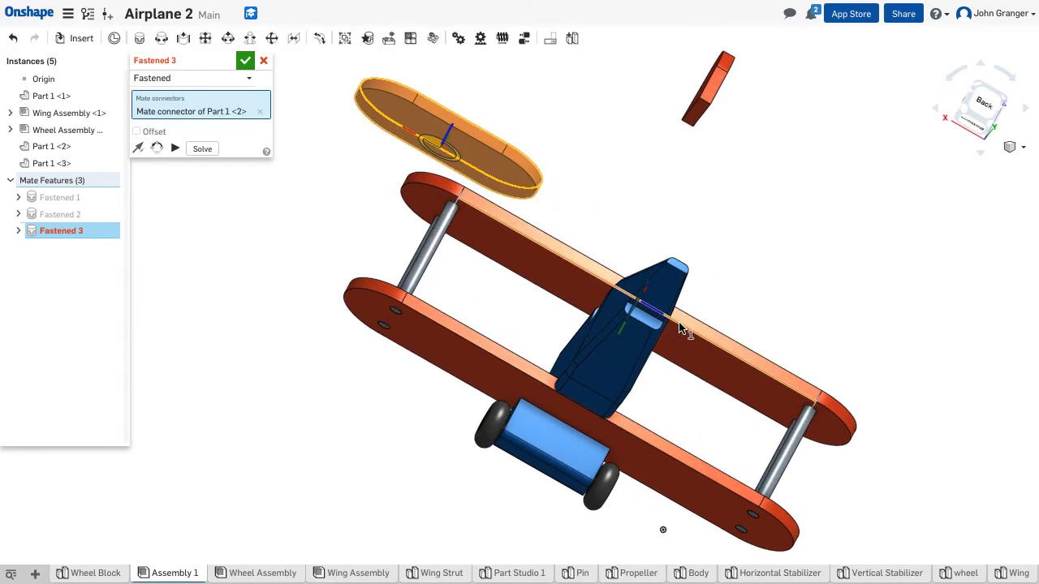
pyautogui.scroll(3, 682, 329)
pyautogui.scroll(2, 682, 328)
pyautogui.moveTo(752, 282); pyautogui.dragTo(769, 270, button='right')
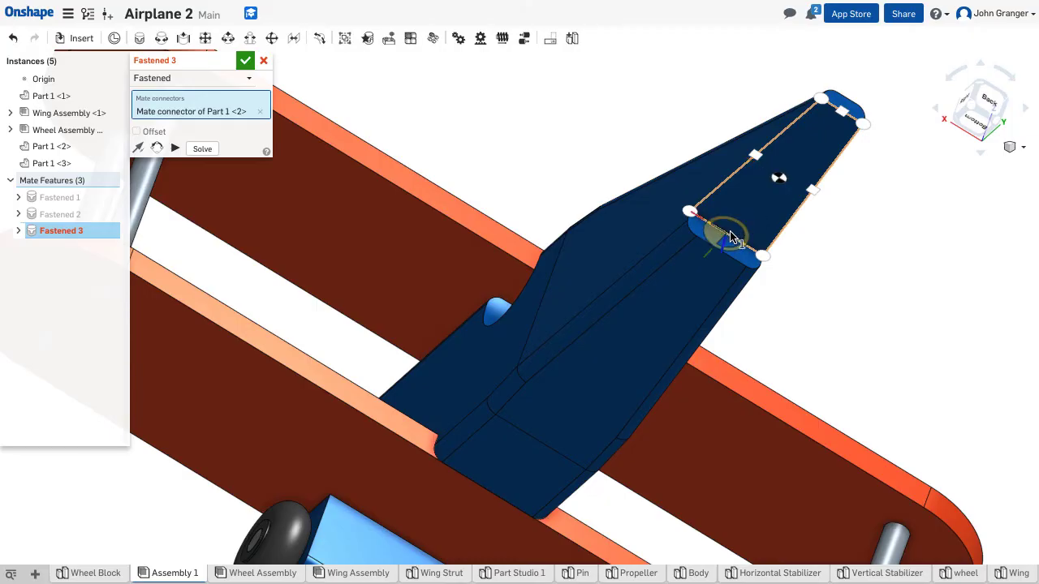
pyautogui.click(731, 235)
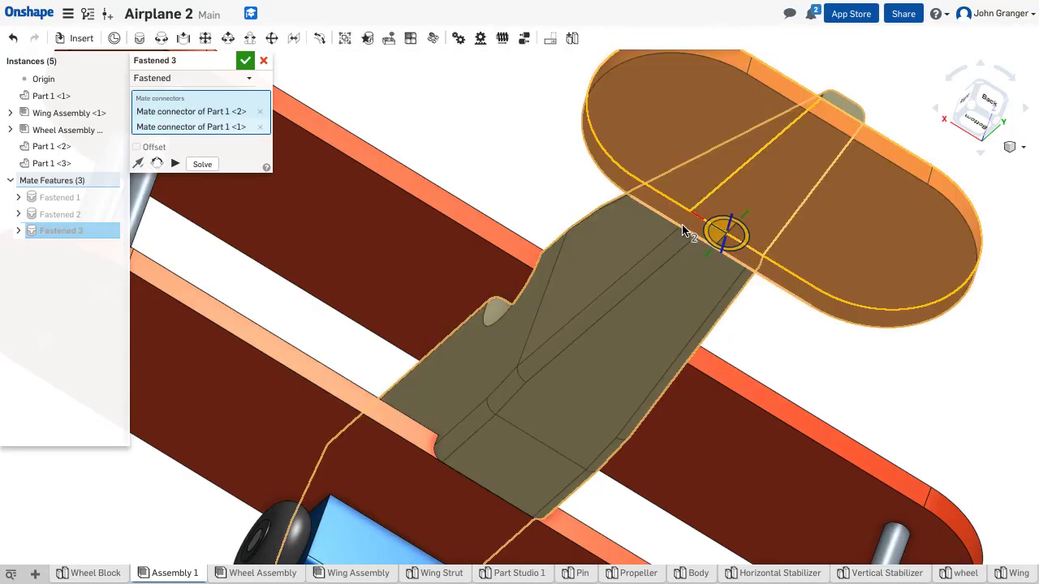
pyautogui.moveTo(550, 130); pyautogui.dragTo(548, 196, button='right')
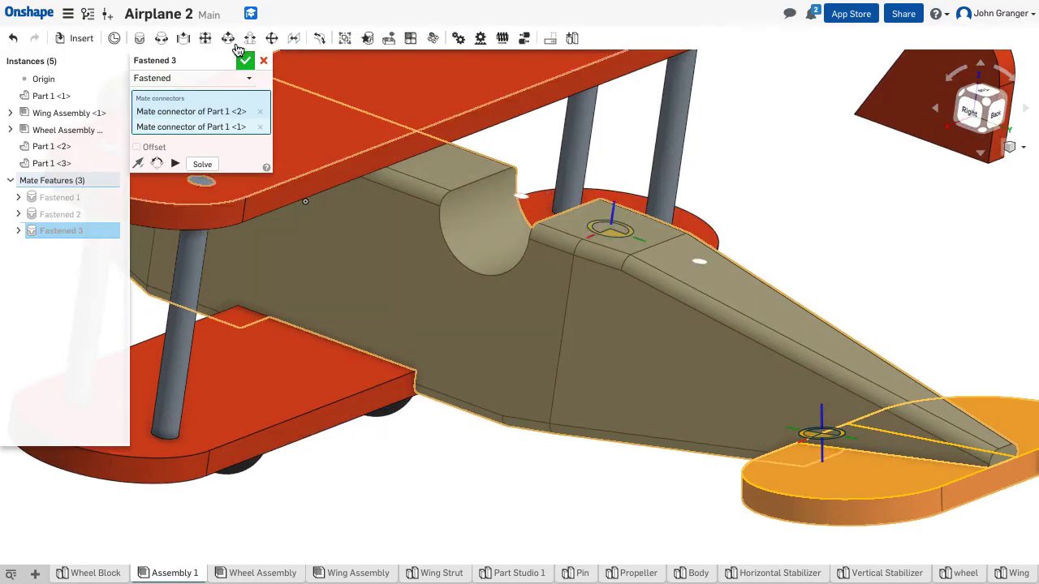
pyautogui.click(244, 60)
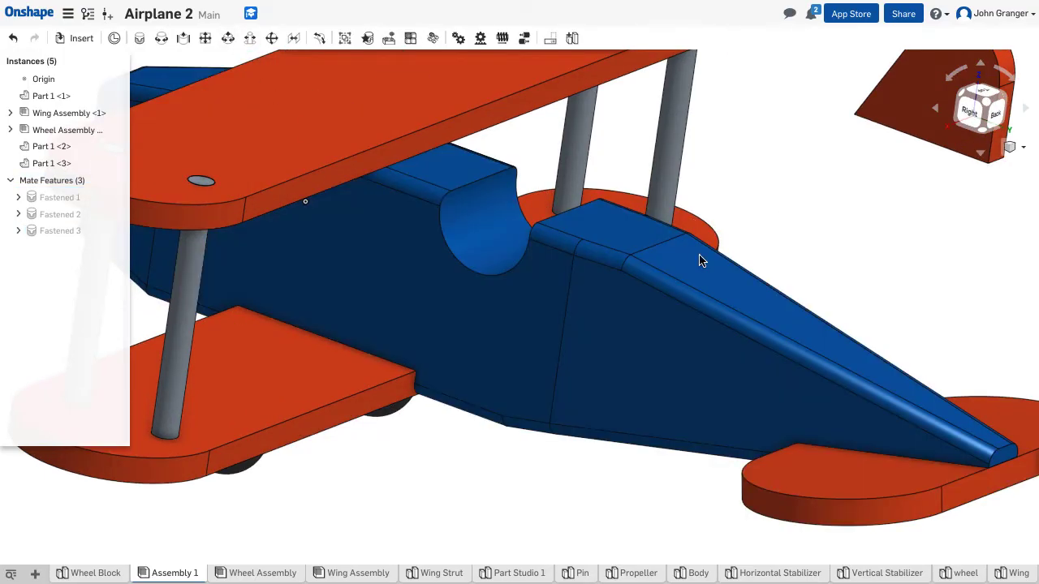
pyautogui.moveTo(702, 261)
pyautogui.mouseDown(button='right')
pyautogui.moveTo(679, 262)
pyautogui.moveTo(782, 225)
pyautogui.moveTo(809, 260)
pyautogui.moveTo(770, 266)
pyautogui.mouseUp(button='right')
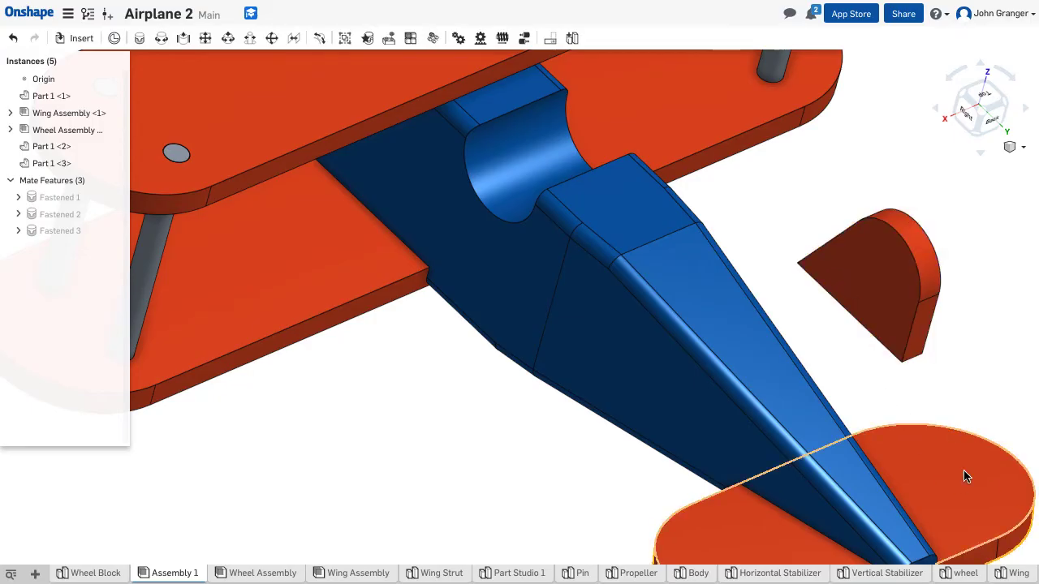
pyautogui.scroll(-2, 960, 393)
pyautogui.scroll(-3, 853, 428)
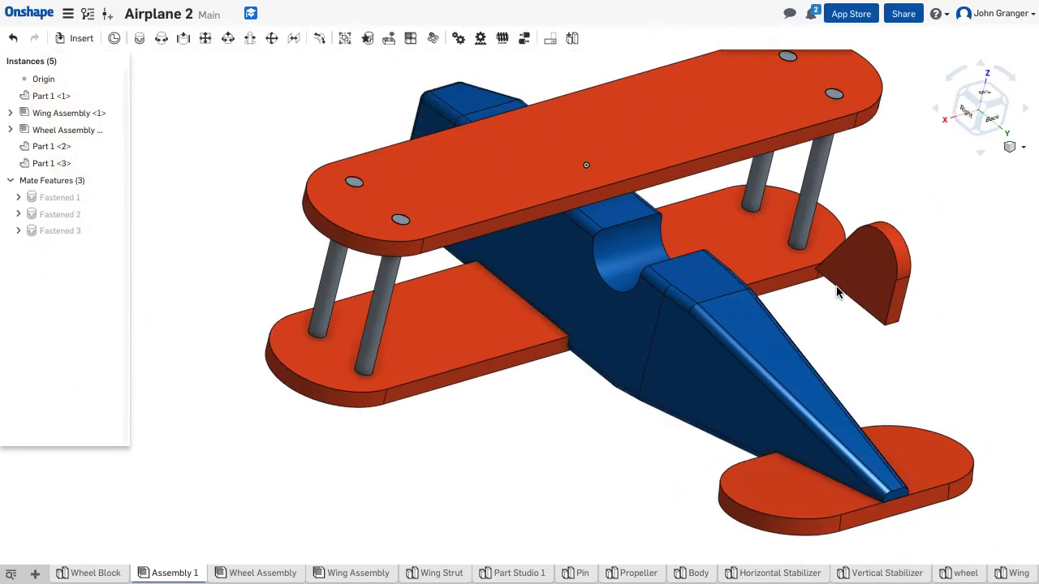
pyautogui.scroll(2, 660, 320)
pyautogui.scroll(2, 714, 395)
pyautogui.scroll(2, 162, 111)
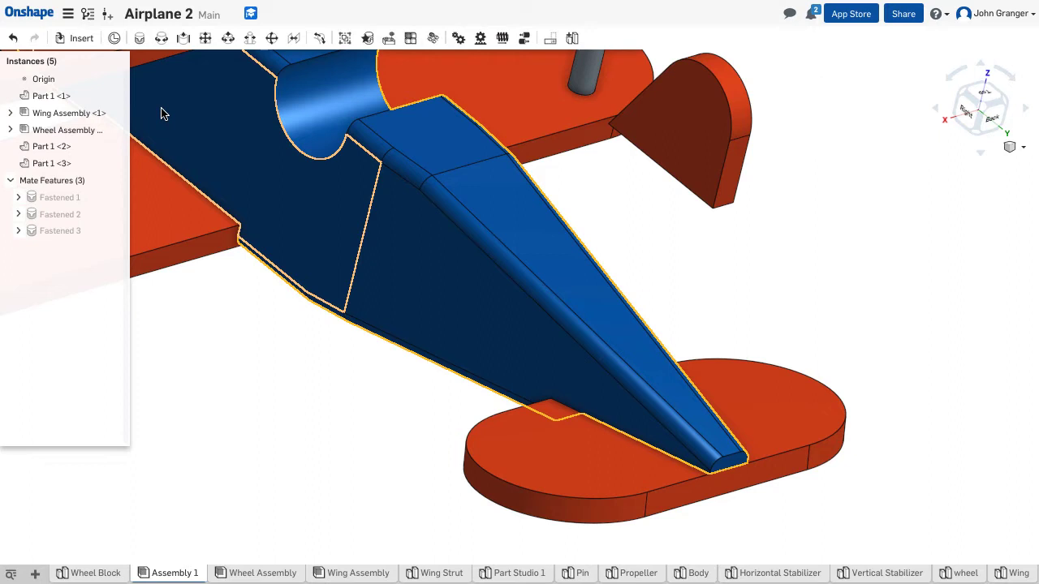
# Start a Fastened mate joining the fuselage tail-tip connector to the fin's base connector
pyautogui.click(139, 39)
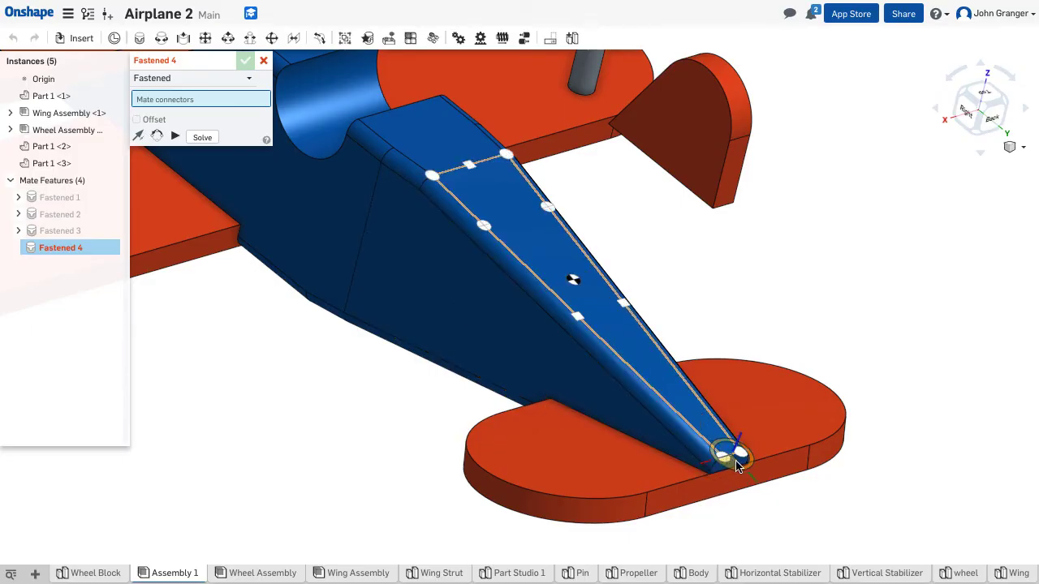
pyautogui.click(734, 463)
pyautogui.moveTo(719, 267); pyautogui.dragTo(733, 260, button='right')
pyautogui.scroll(3, 737, 250)
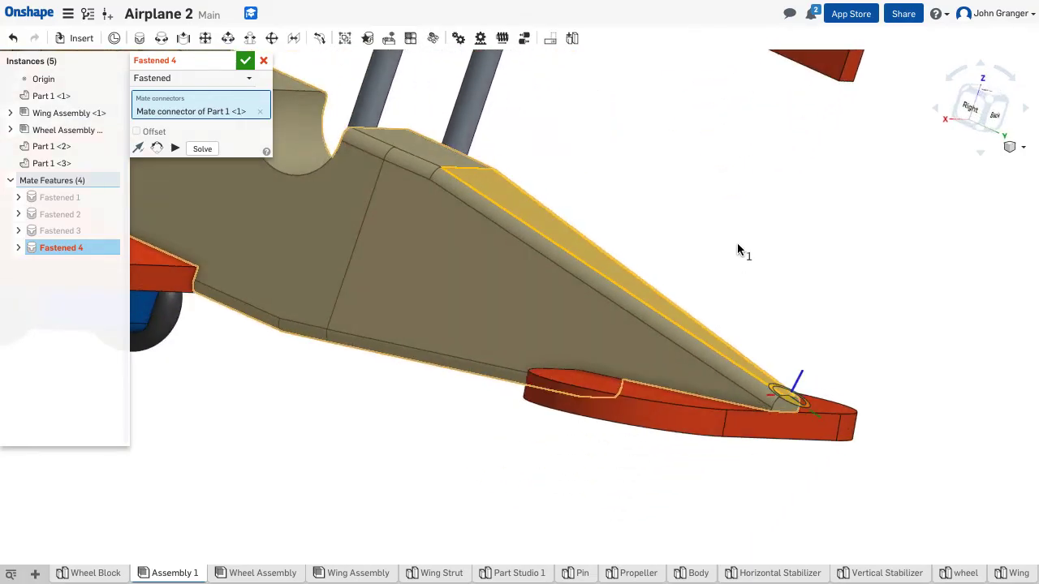
pyautogui.moveTo(796, 121)
pyautogui.mouseDown(button='middle')
pyautogui.moveTo(700, 354)
pyautogui.moveTo(709, 376)
pyautogui.mouseUp(button='middle')
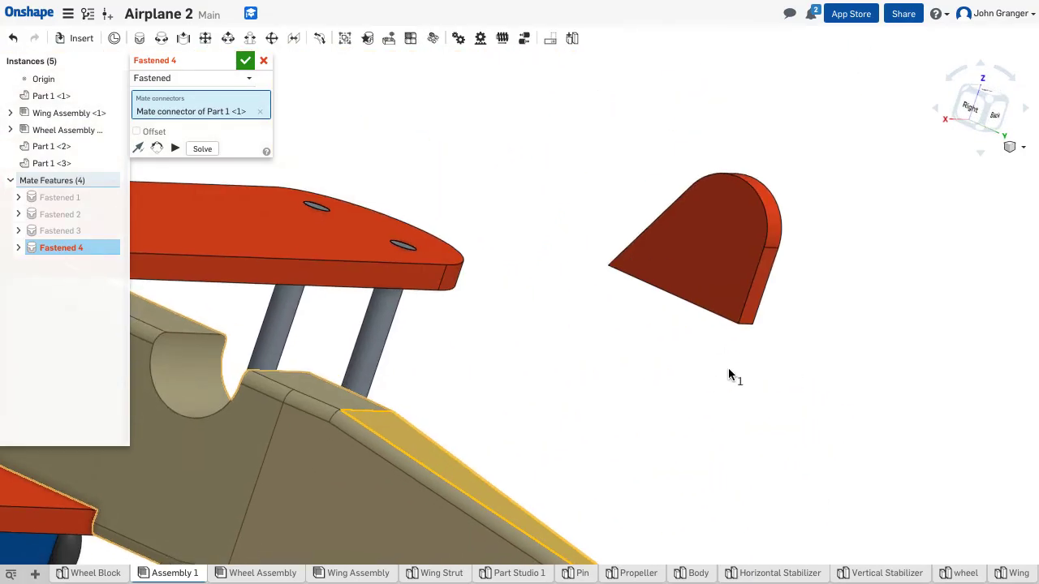
pyautogui.moveTo(729, 375); pyautogui.dragTo(747, 348, button='right')
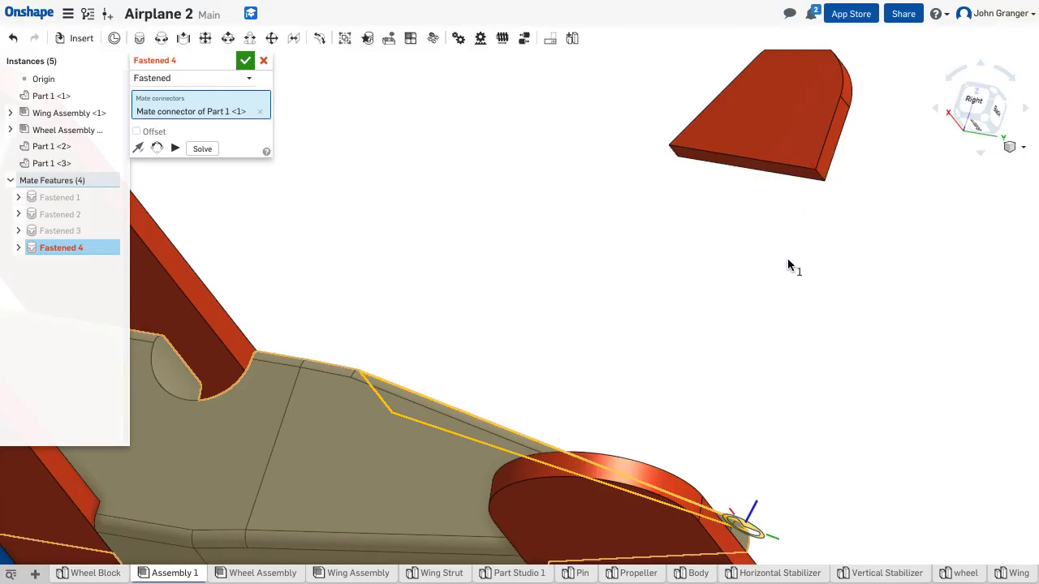
pyautogui.moveTo(787, 264); pyautogui.dragTo(809, 212, button='right')
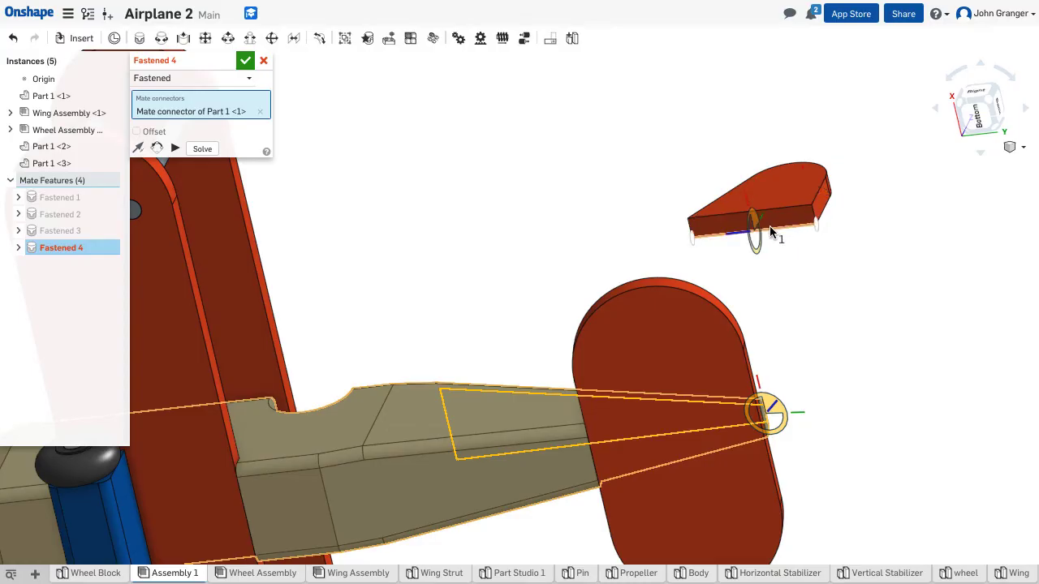
pyautogui.scroll(4, 791, 227)
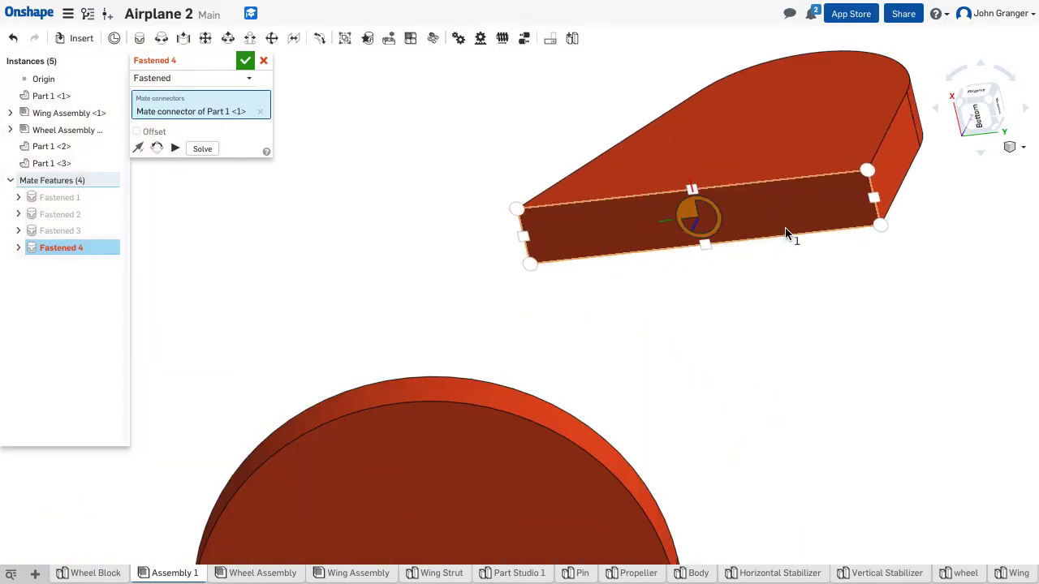
pyautogui.scroll(2, 844, 213)
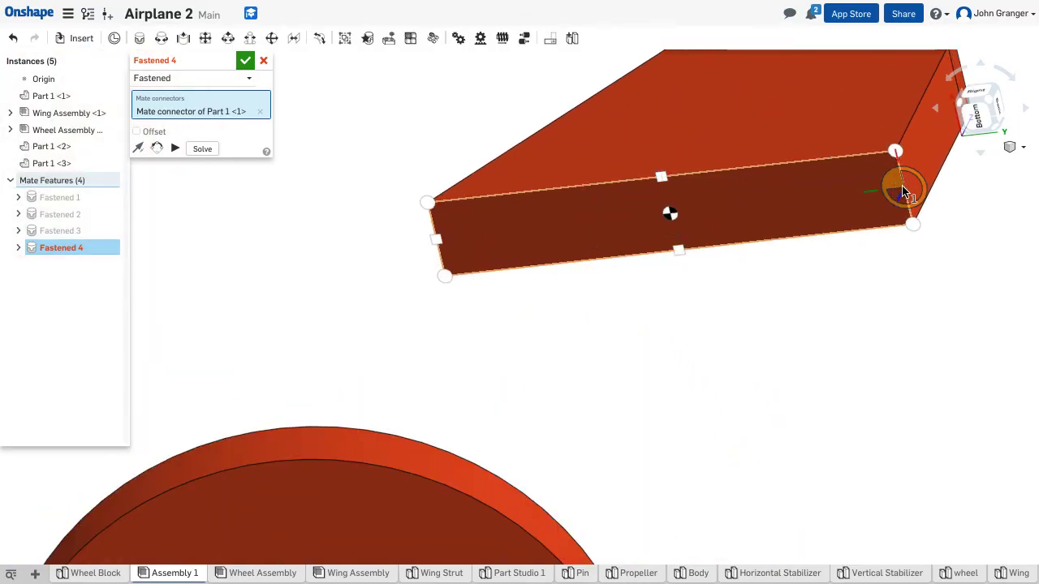
pyautogui.click(905, 187)
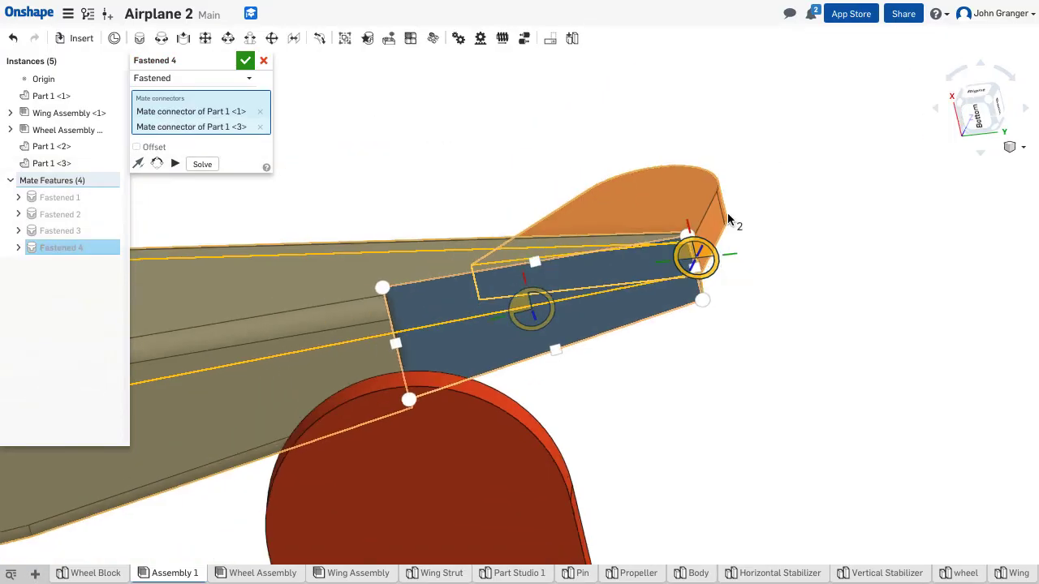
# Accept the fin's fastened mate and orbit out to see the whole airplane
pyautogui.moveTo(510, 325)
pyautogui.mouseDown(button='right')
pyautogui.moveTo(844, 234)
pyautogui.moveTo(754, 260)
pyautogui.mouseUp(button='right')
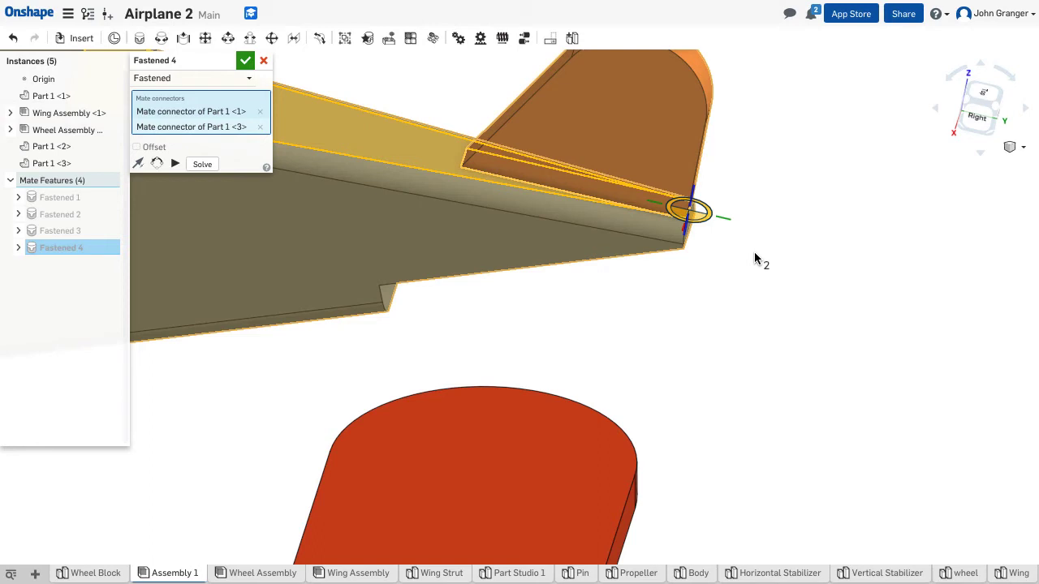
pyautogui.moveTo(436, 210); pyautogui.dragTo(365, 529, button='middle')
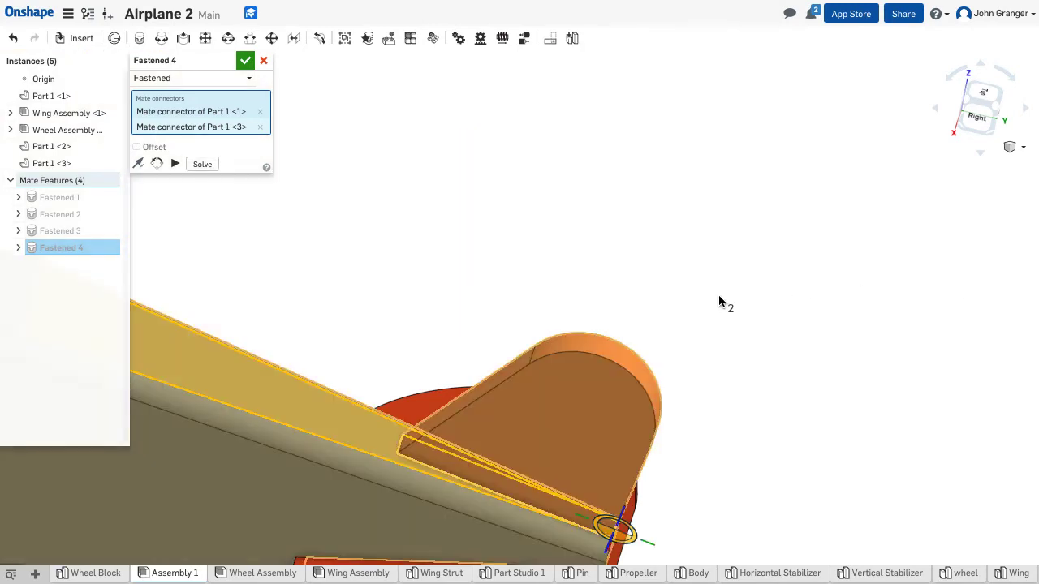
pyautogui.moveTo(719, 297); pyautogui.dragTo(725, 270, button='right')
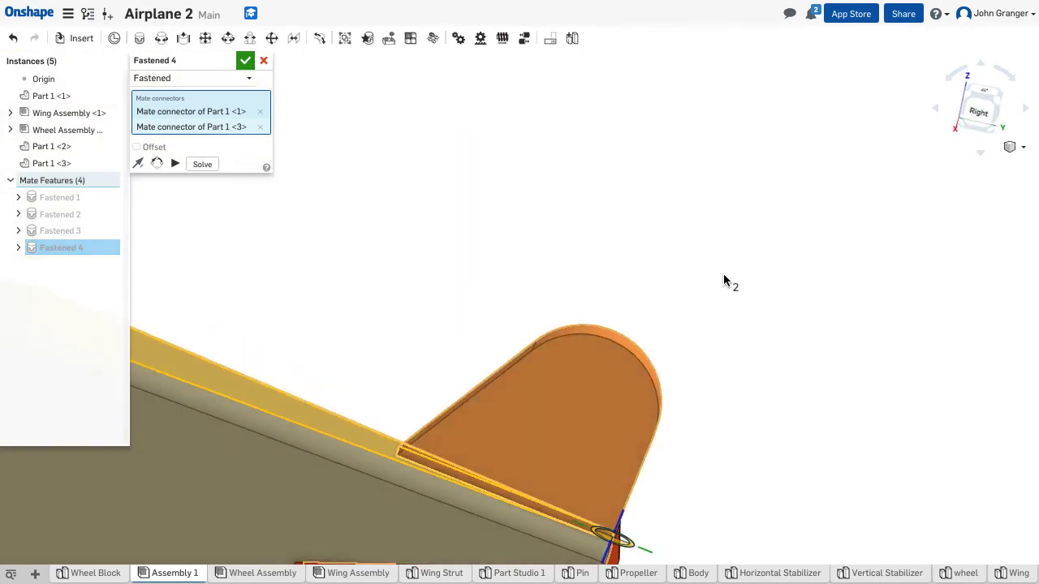
pyautogui.click(246, 63)
pyautogui.scroll(-3, 712, 260)
pyautogui.scroll(-2, 714, 255)
pyautogui.moveTo(716, 254)
pyautogui.mouseDown(button='right')
pyautogui.moveTo(538, 173)
pyautogui.moveTo(704, 227)
pyautogui.moveTo(619, 203)
pyautogui.moveTo(675, 228)
pyautogui.mouseUp(button='right')
# Switch to isometric view and insert the Pin beside the plane
pyautogui.rightClick(678, 228)
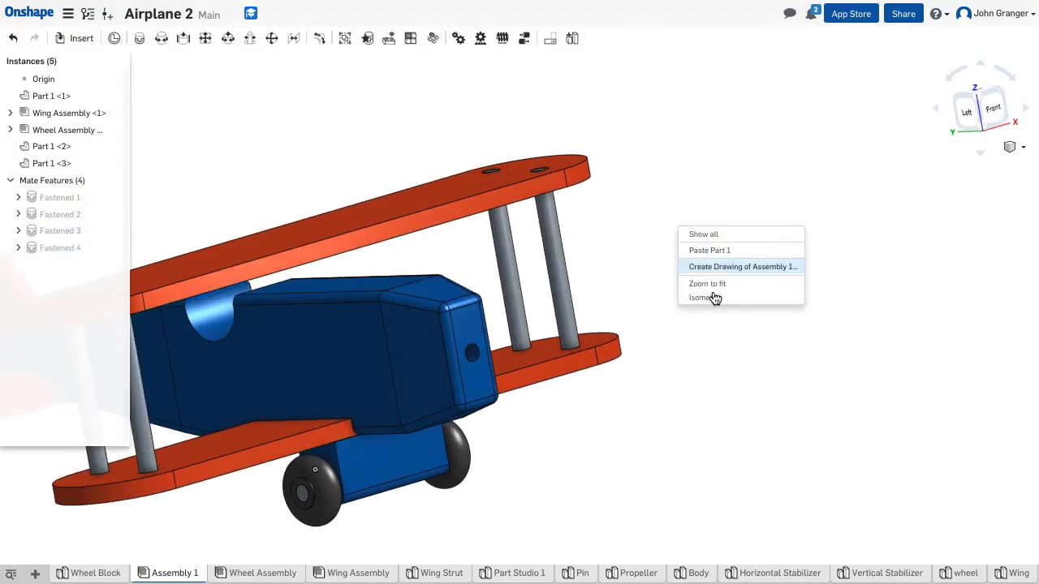
pyautogui.click(721, 298)
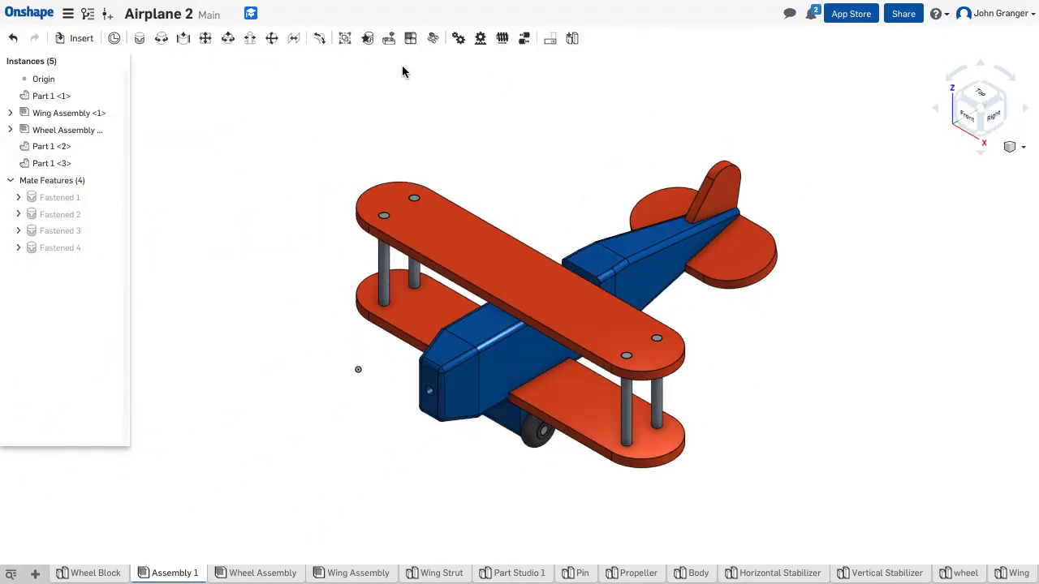
pyautogui.click(82, 41)
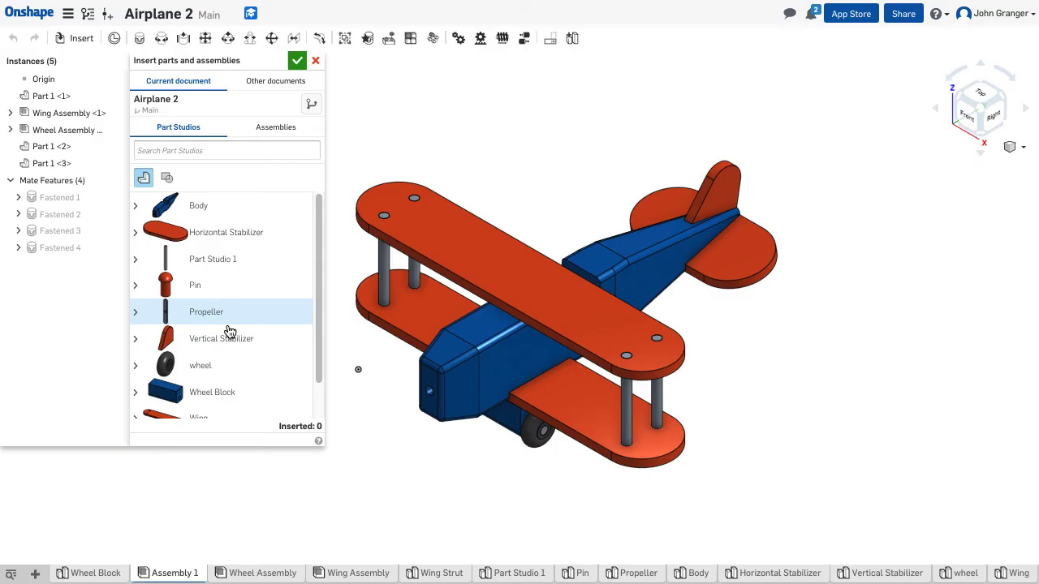
pyautogui.click(209, 294)
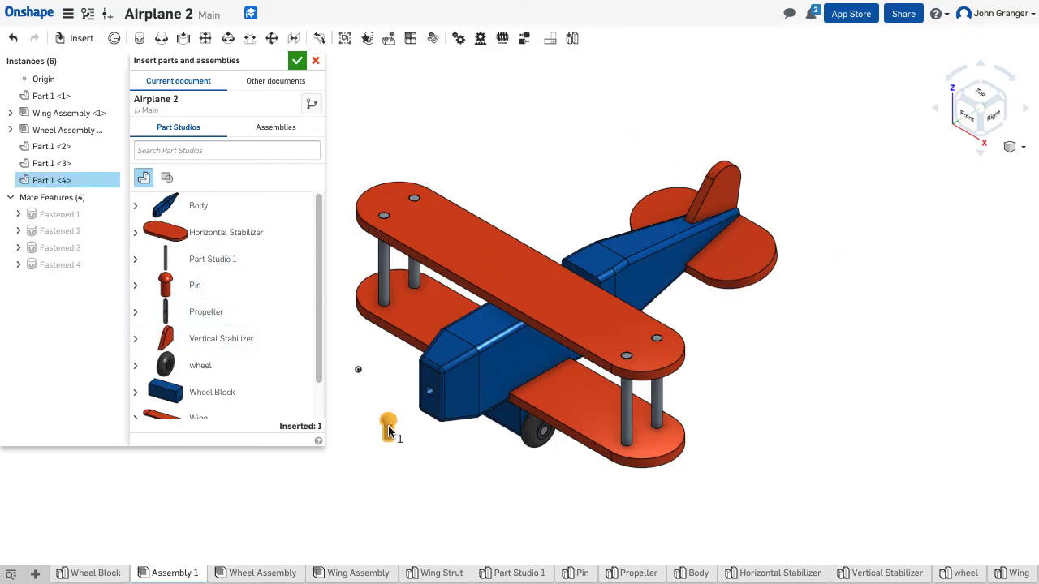
pyautogui.click(383, 430)
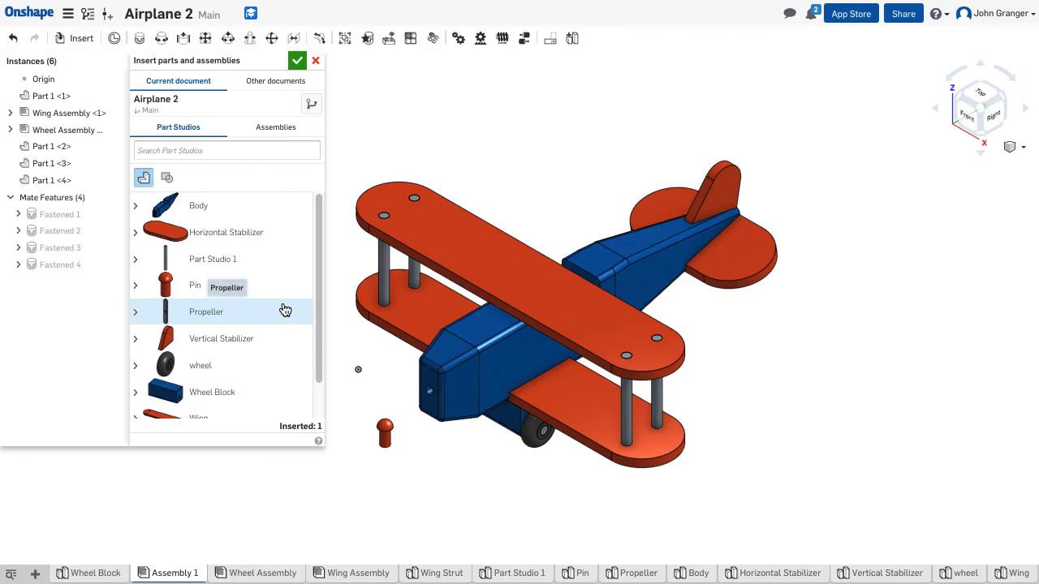
# Insert the Propeller below the plane and close the Insert dialog
pyautogui.scroll(-1, 285, 310)
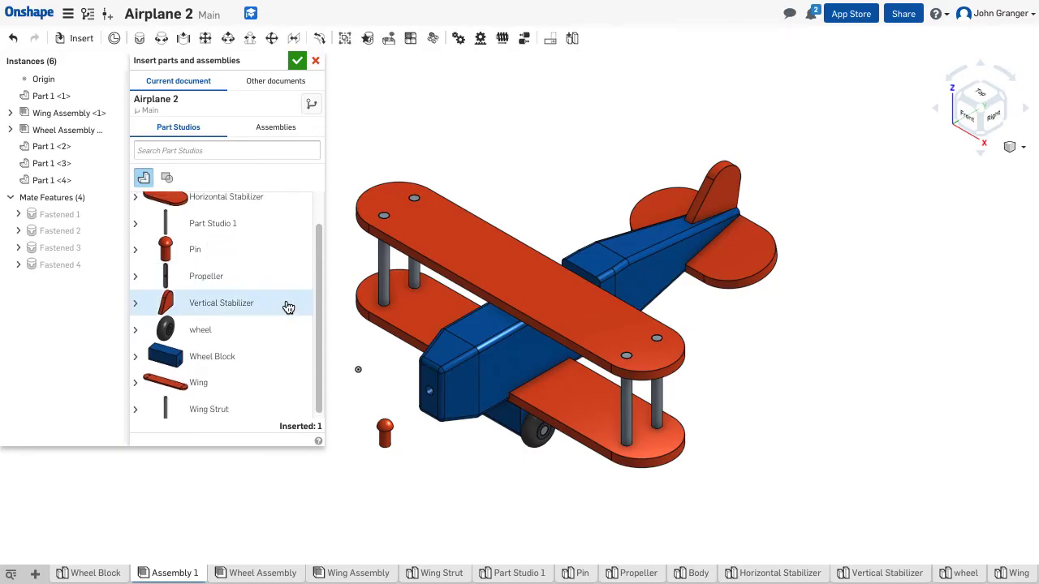
pyautogui.scroll(1, 288, 308)
pyautogui.click(212, 317)
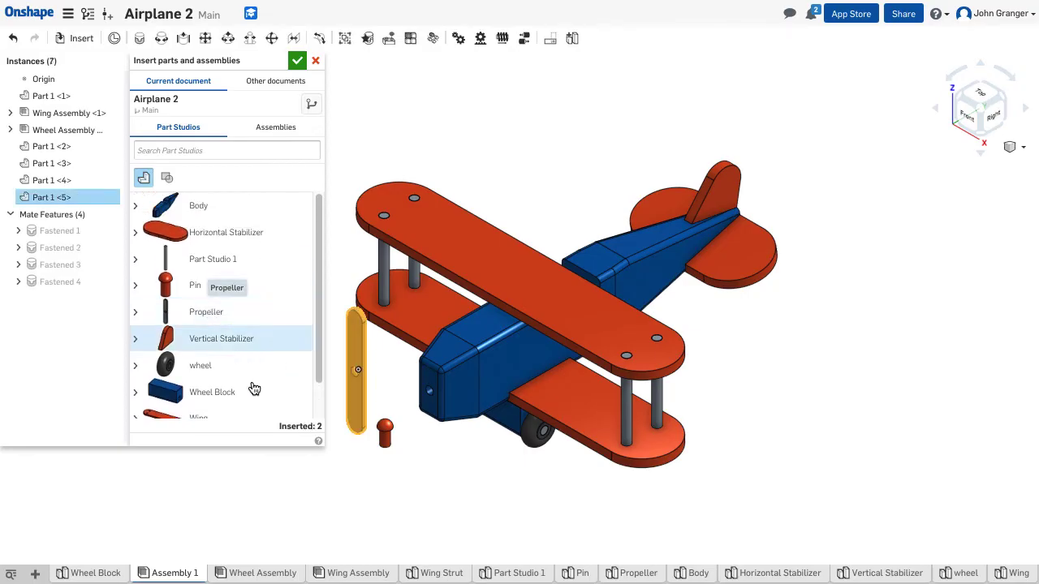
pyautogui.click(434, 505)
pyautogui.press('Escape')
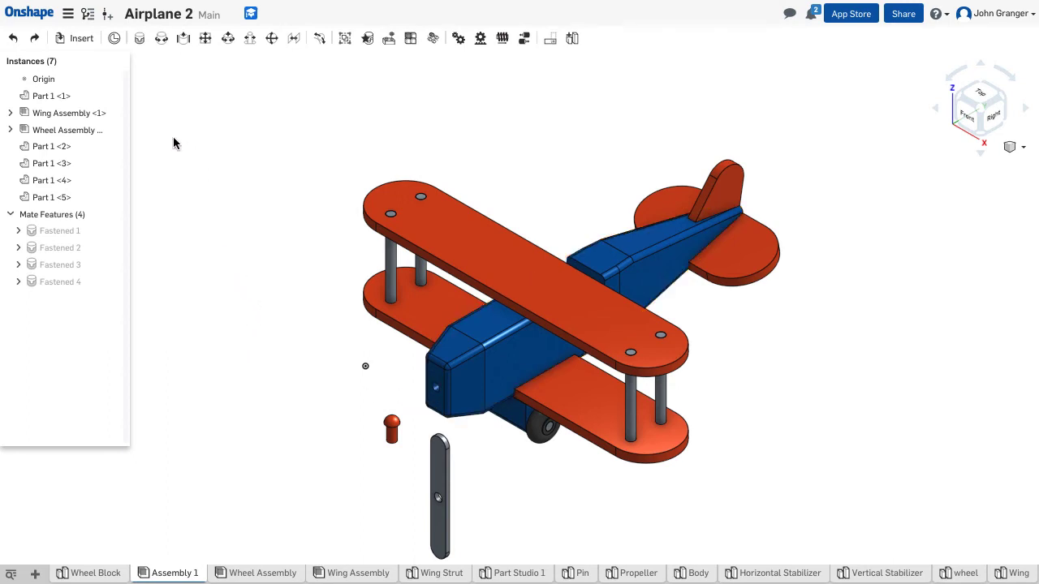
# Start a fifth Fastened mate and pick the connector at the nose hole
pyautogui.click(140, 41)
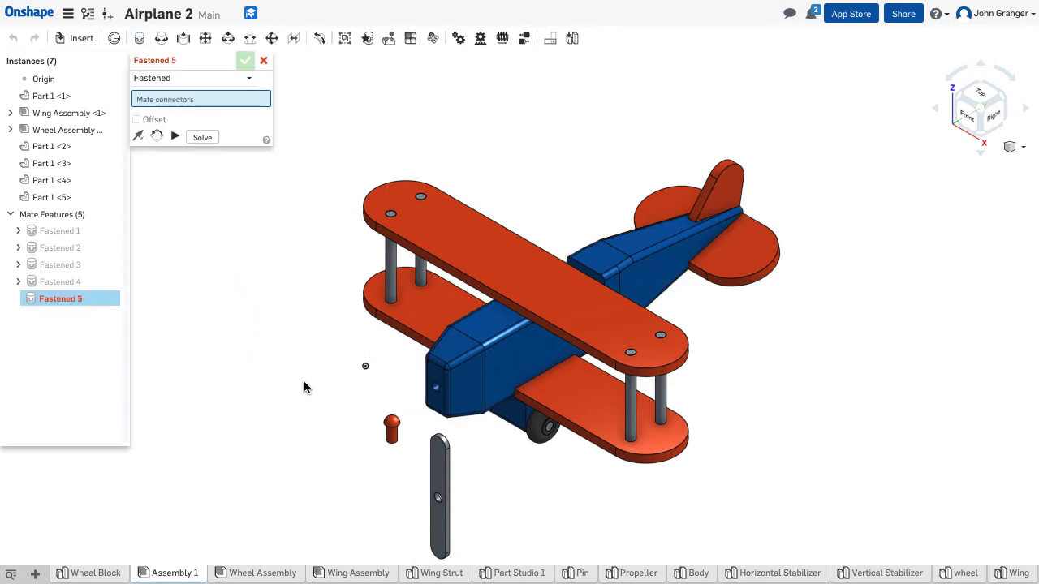
pyautogui.scroll(3, 375, 374)
pyautogui.scroll(3, 373, 372)
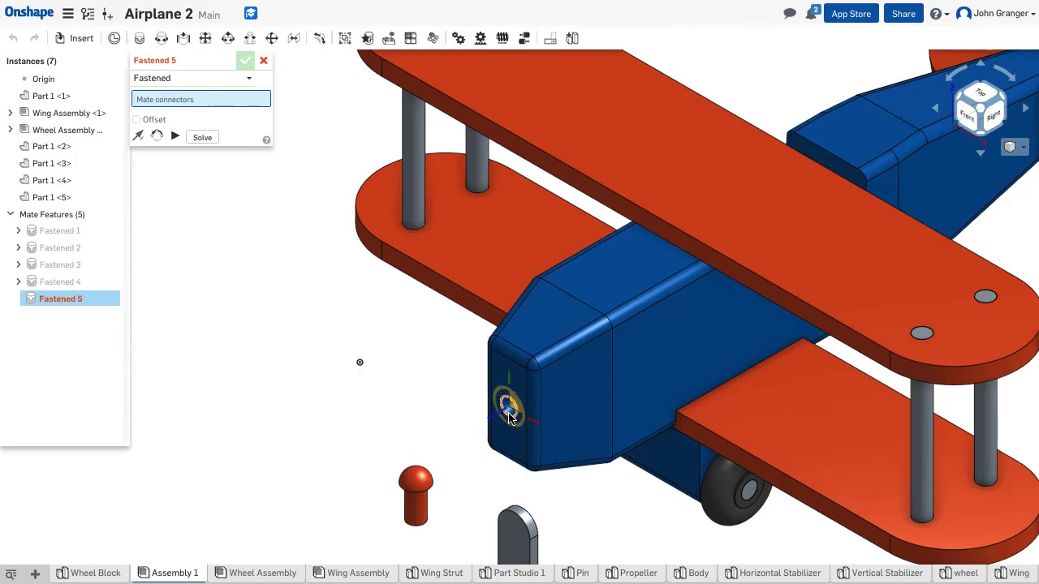
pyautogui.scroll(2, 508, 415)
pyautogui.scroll(1, 506, 414)
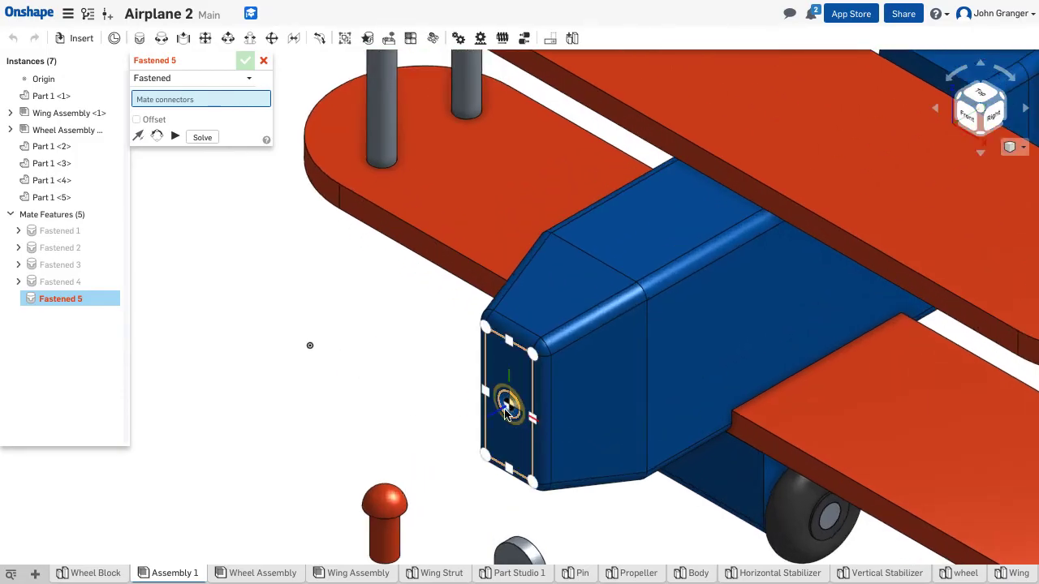
pyautogui.click(510, 408)
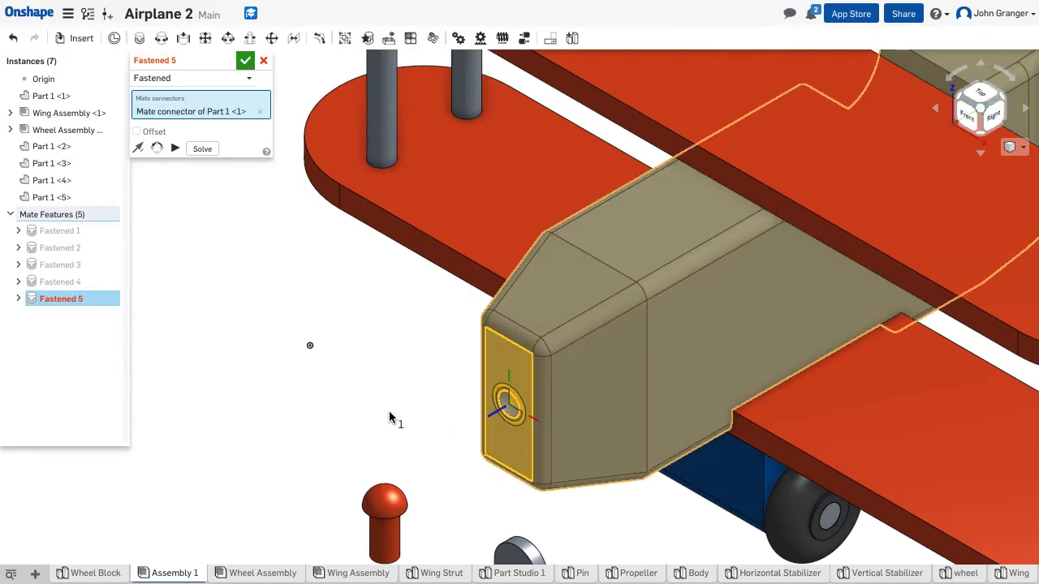
# Pick the mating point on the fuselage front face and solve to seat the pin
pyautogui.moveTo(391, 416); pyautogui.dragTo(439, 520, button='right')
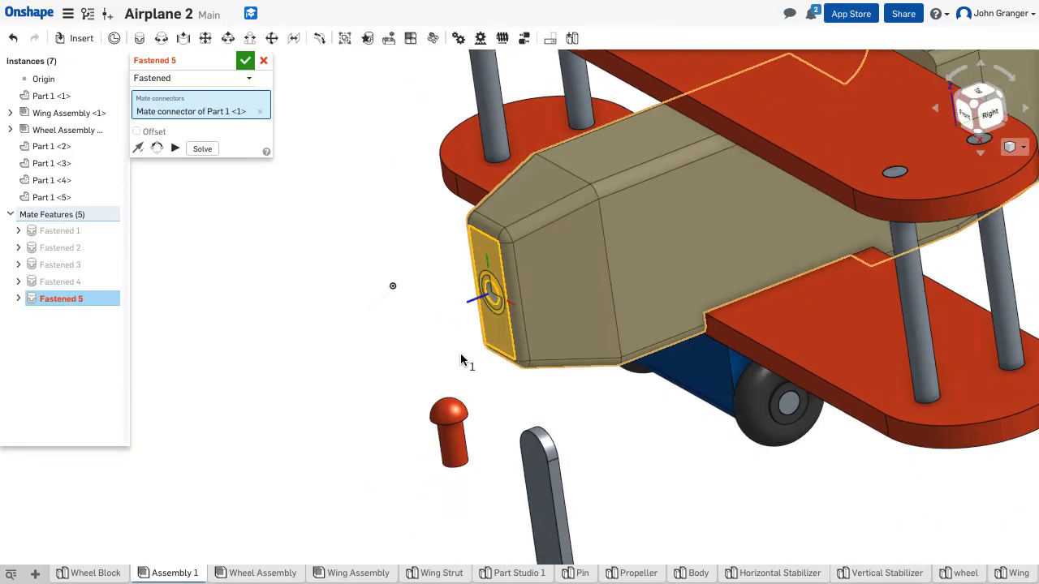
pyautogui.moveTo(438, 518); pyautogui.dragTo(491, 247, button='middle')
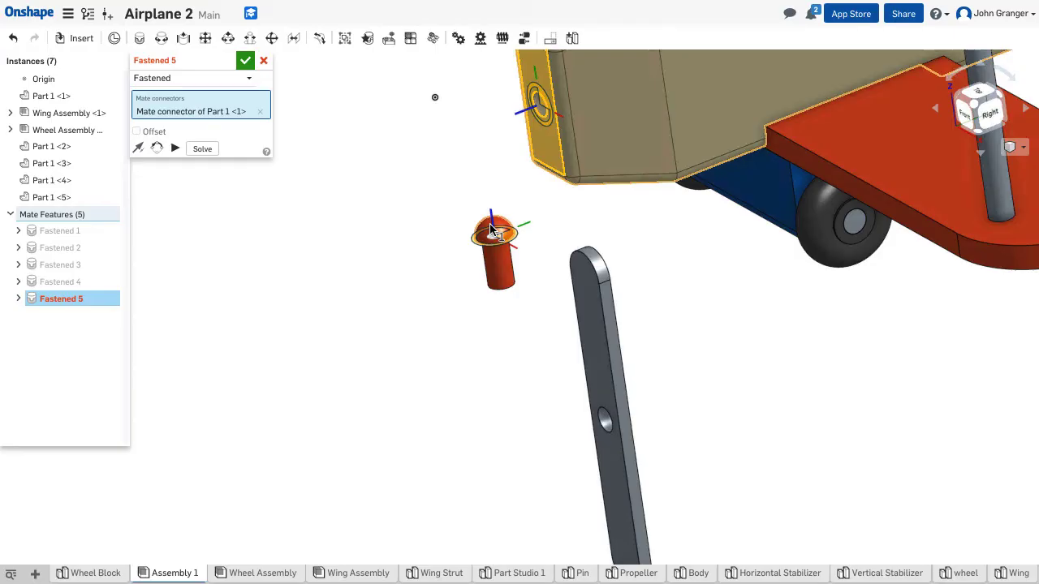
pyautogui.scroll(3, 486, 240)
pyautogui.scroll(1, 485, 240)
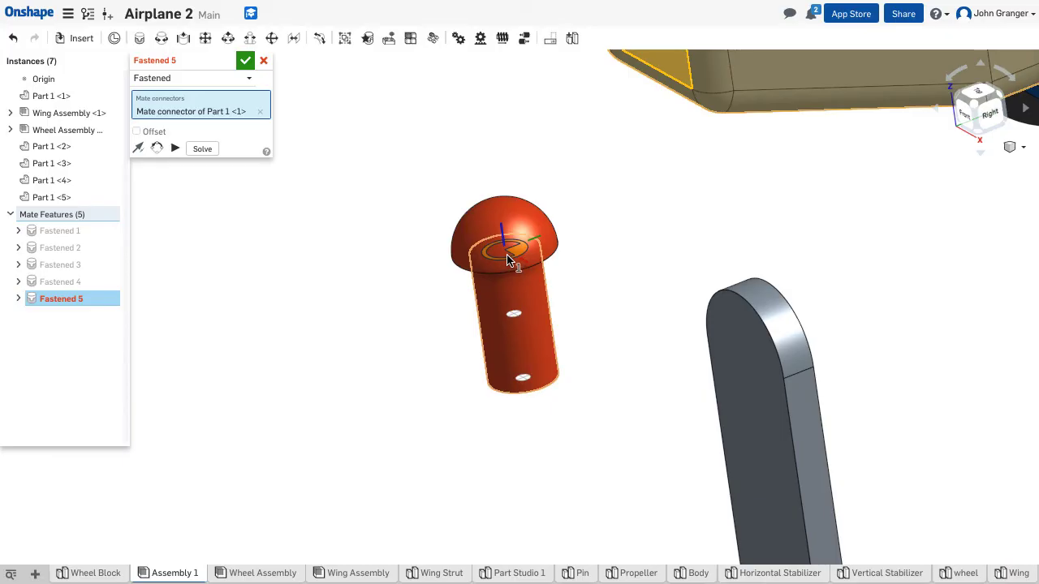
pyautogui.moveTo(503, 232); pyautogui.dragTo(511, 258)
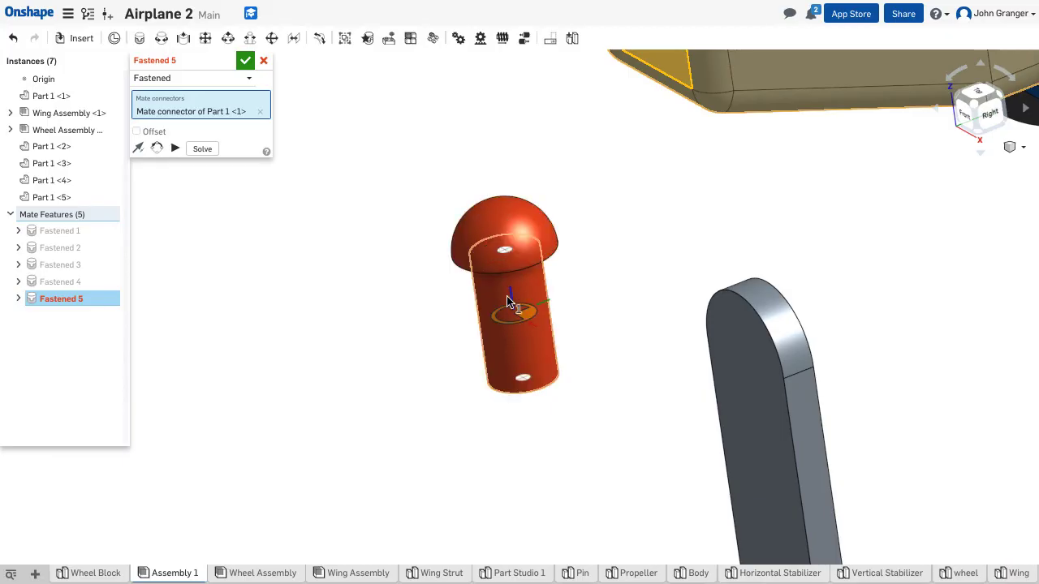
pyautogui.click(503, 254)
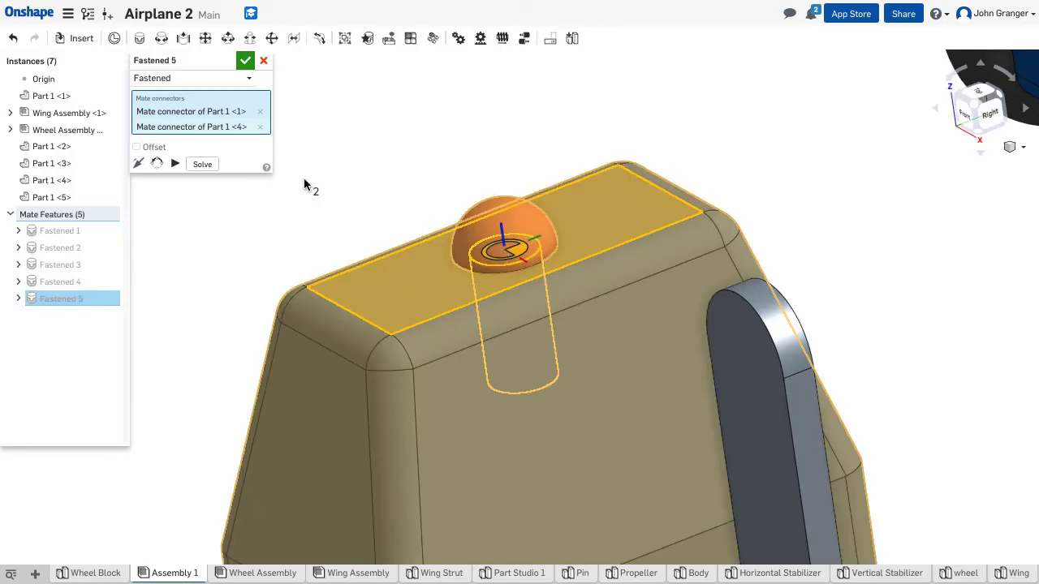
pyautogui.click(202, 164)
# Switch to the Right view and pan to keep the pinned nose in sight
pyautogui.moveTo(564, 160)
pyautogui.mouseDown(button='middle')
pyautogui.moveTo(500, 338)
pyautogui.moveTo(403, 479)
pyautogui.mouseUp(button='middle')
pyautogui.scroll(-1, 410, 477)
pyautogui.scroll(-1, 439, 422)
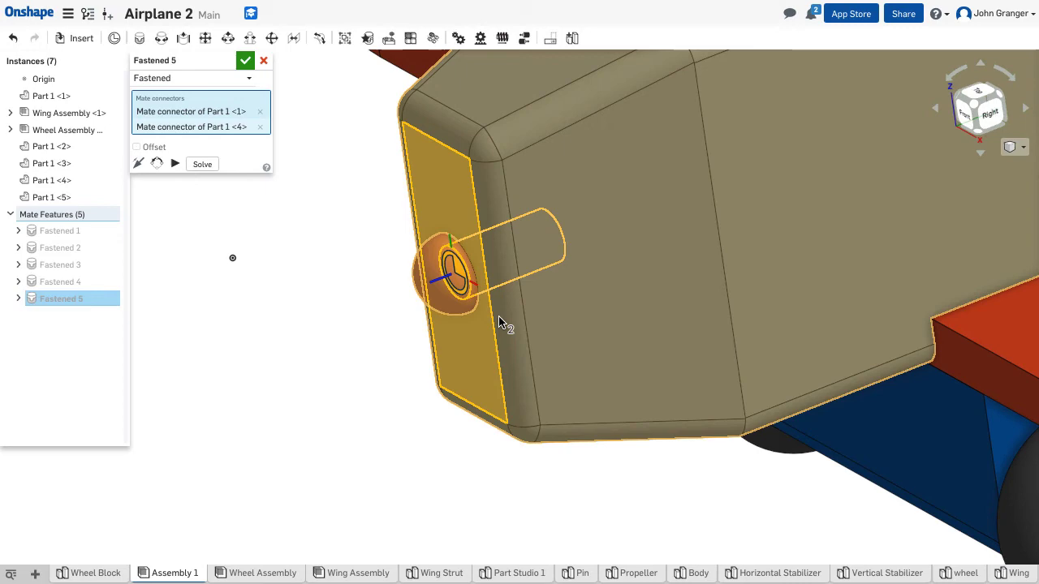
pyautogui.click(995, 115)
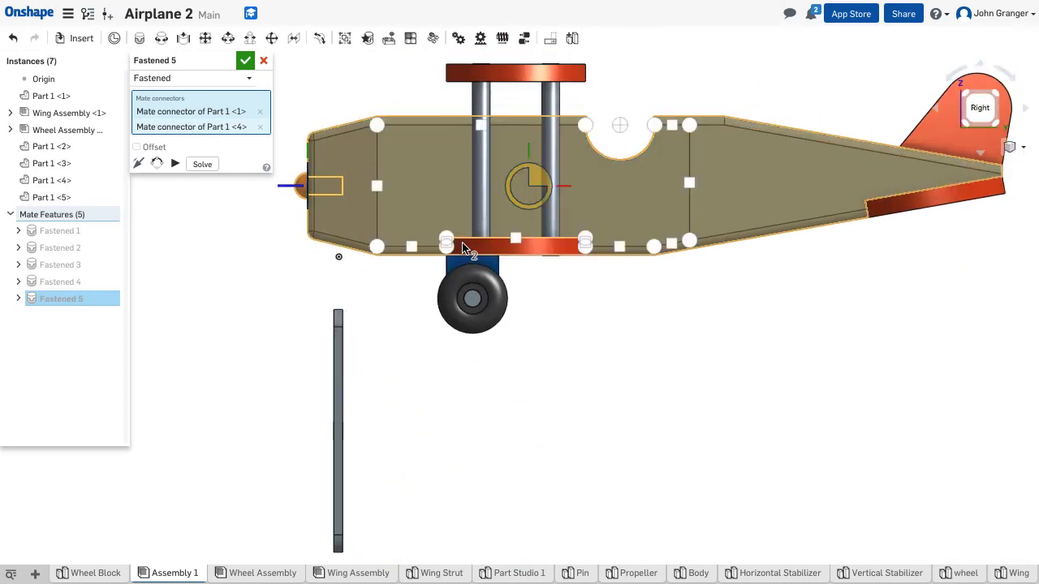
pyautogui.scroll(-2, 315, 206)
pyautogui.scroll(-1, 314, 206)
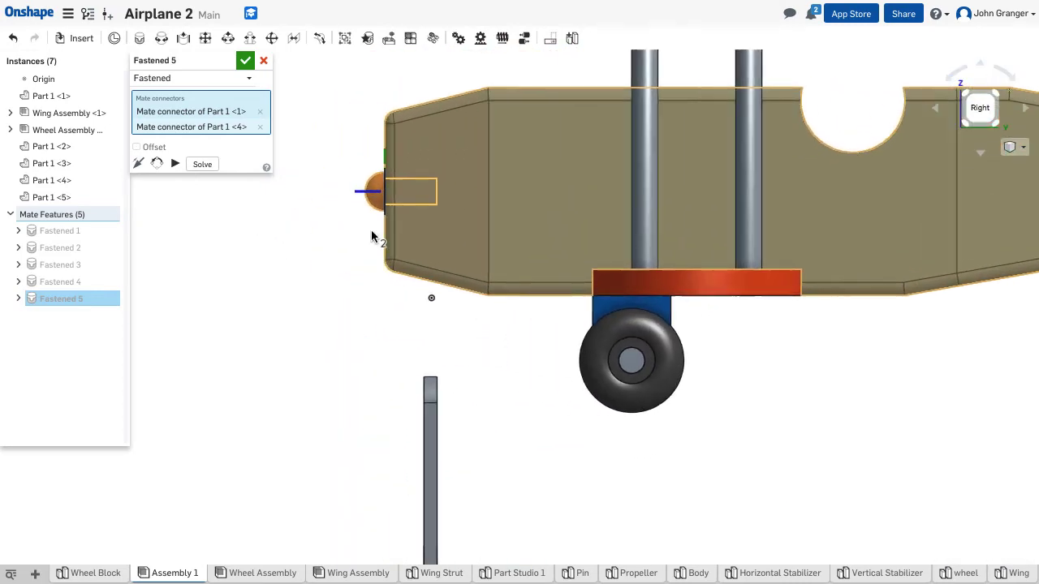
pyautogui.moveTo(271, 222); pyautogui.dragTo(470, 197, button='middle')
pyautogui.scroll(-1, 469, 189)
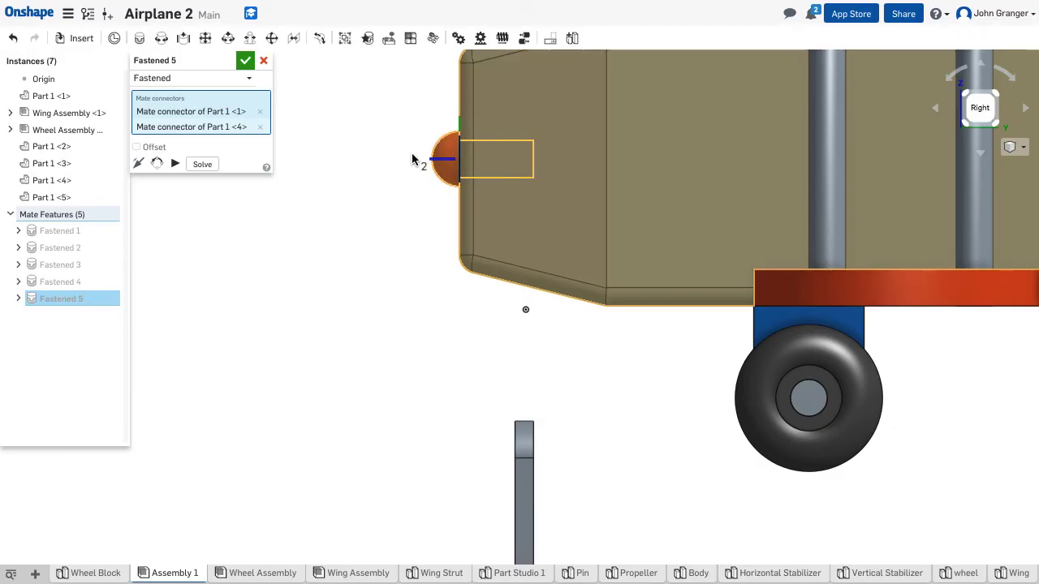
# Offset the nose pin's fifth Fastened mate by -0.125 in along Z and accept it
pyautogui.click(136, 146)
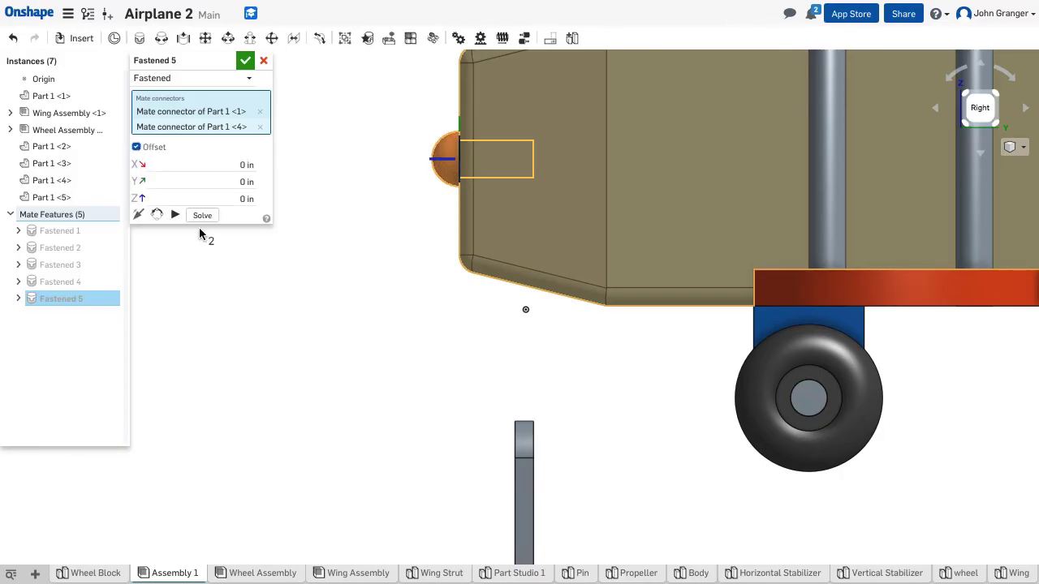
pyautogui.click(203, 199)
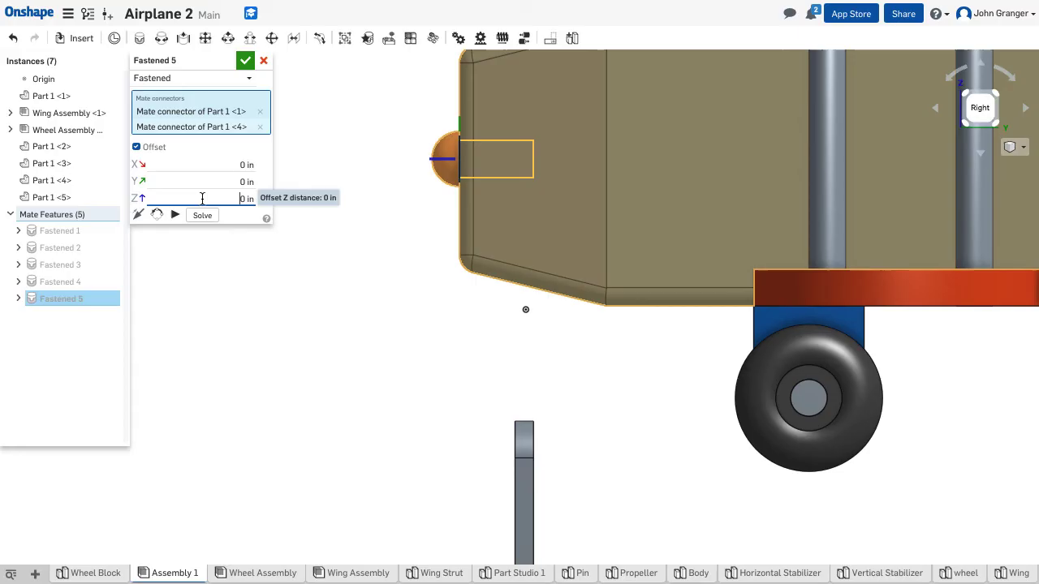
pyautogui.doubleClick(216, 199)
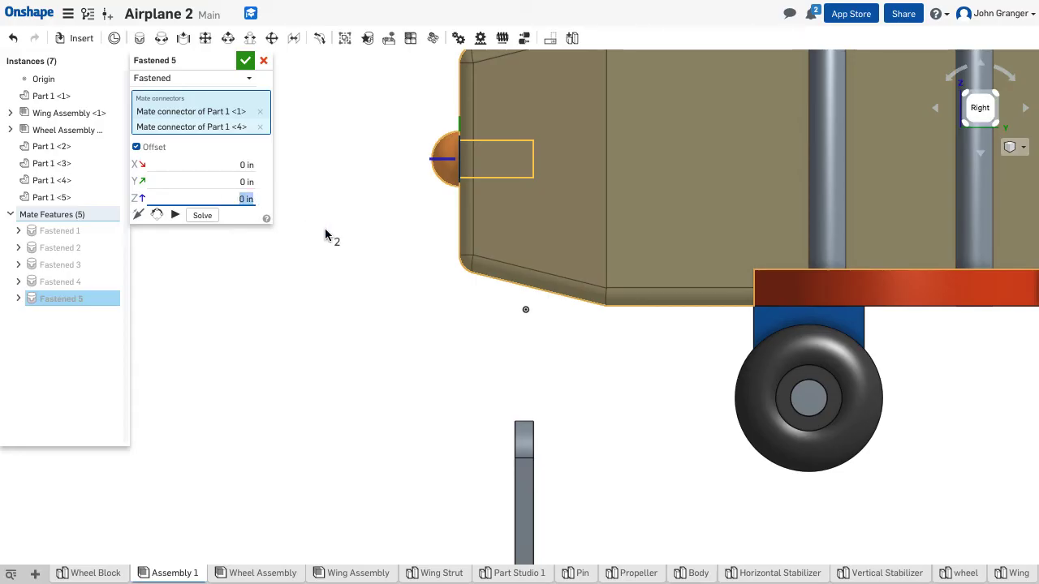
pyautogui.write('.125')
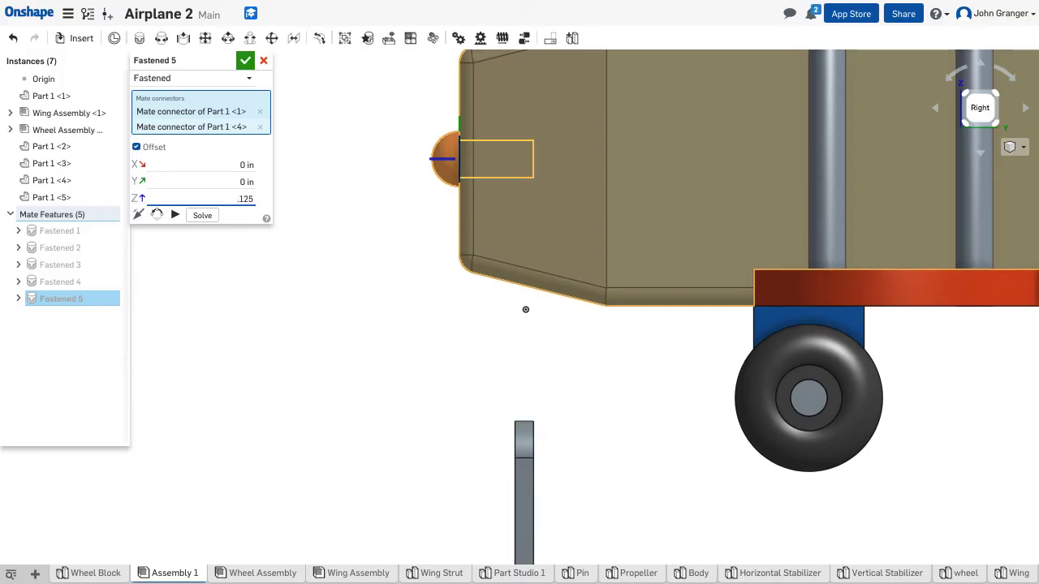
pyautogui.press('Return')
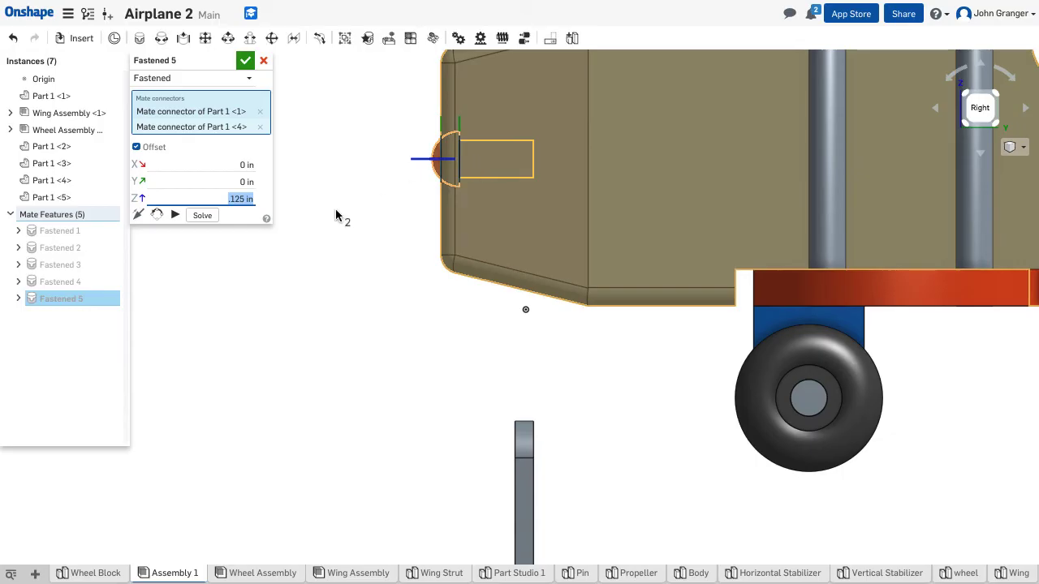
pyautogui.click(228, 199)
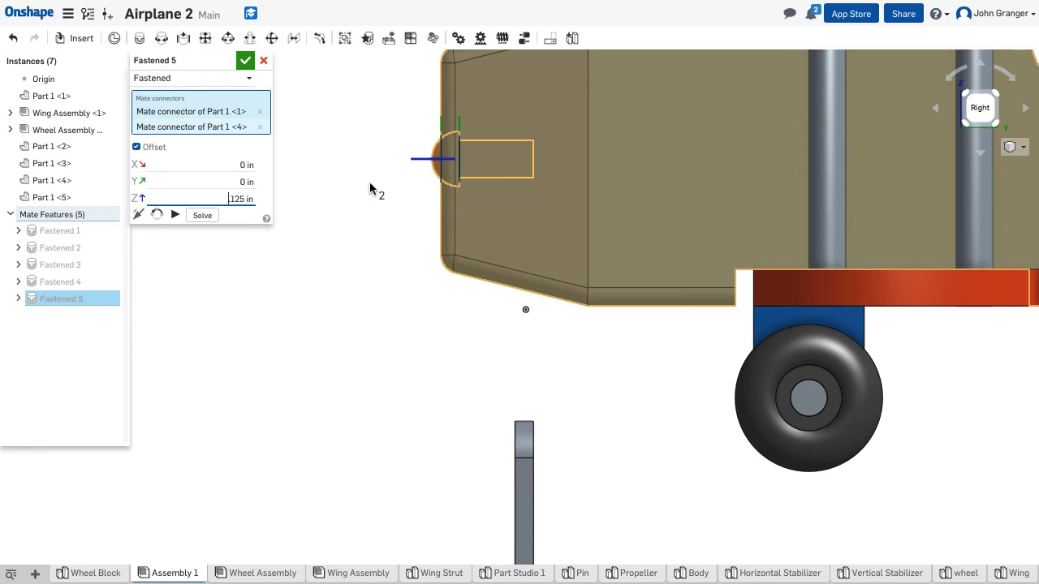
pyautogui.write('-')
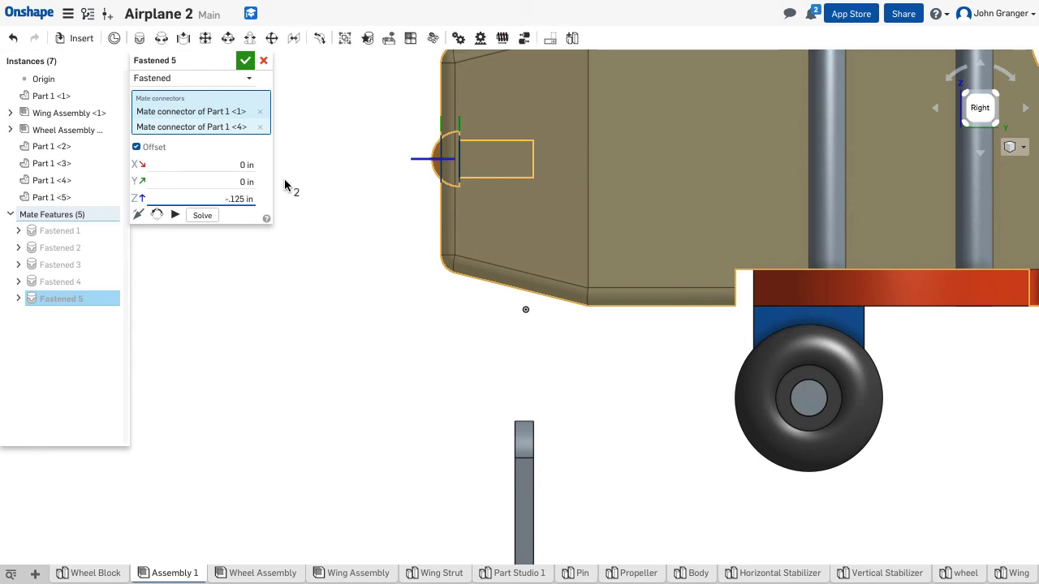
pyautogui.press('Return')
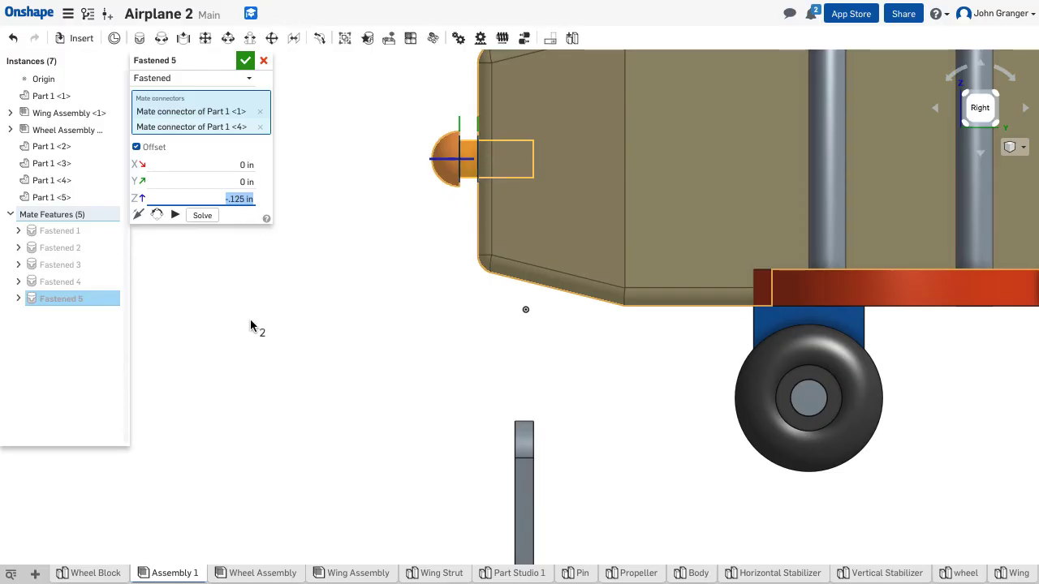
pyautogui.click(245, 61)
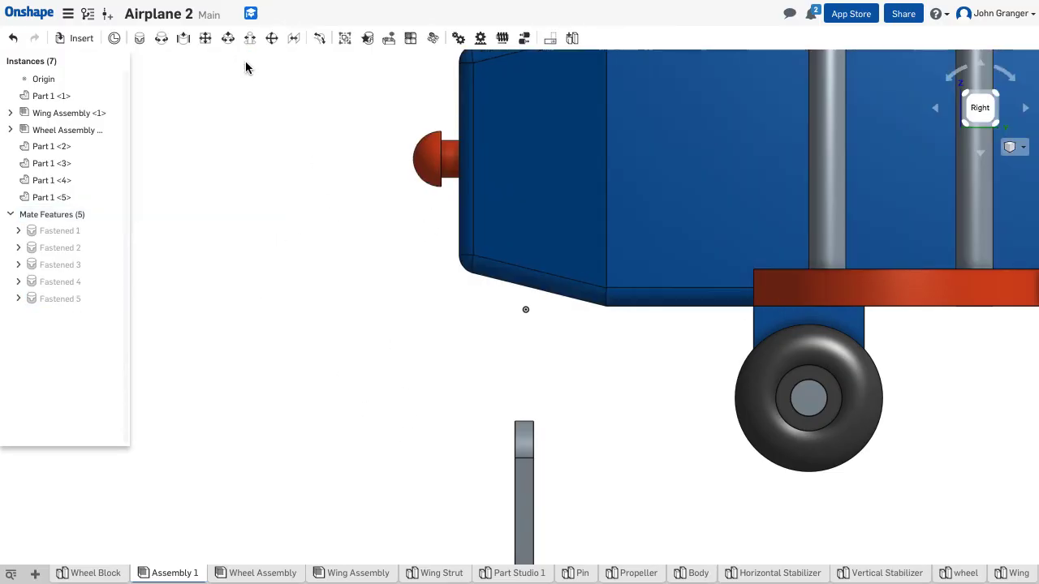
# Create a Revolute mate between the nose pin's centre and the propeller hole's centre, and solve it
pyautogui.moveTo(401, 371)
pyautogui.mouseDown(button='right')
pyautogui.moveTo(377, 309)
pyautogui.moveTo(390, 321)
pyautogui.mouseUp(button='right')
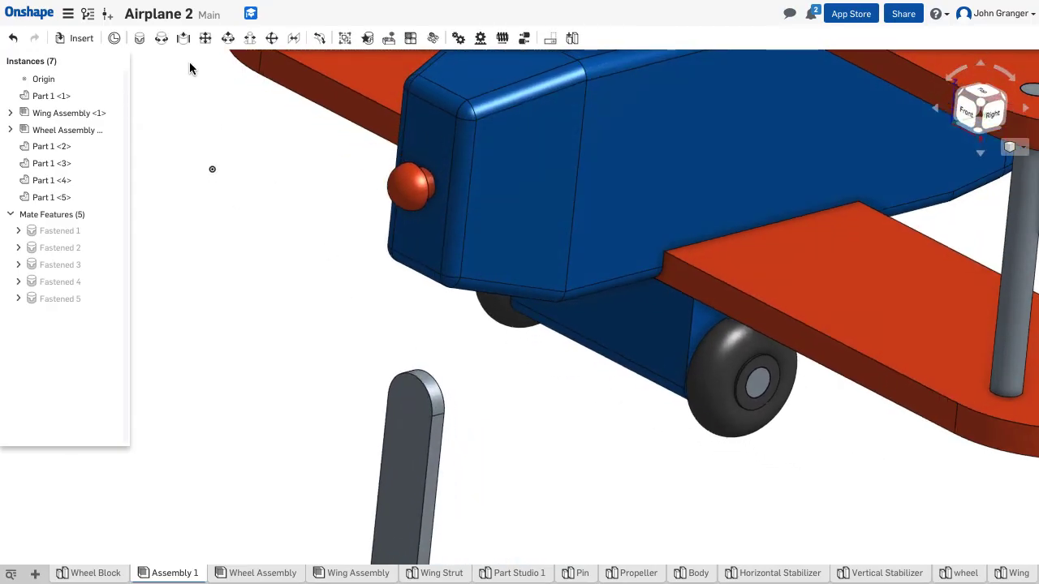
pyautogui.click(162, 42)
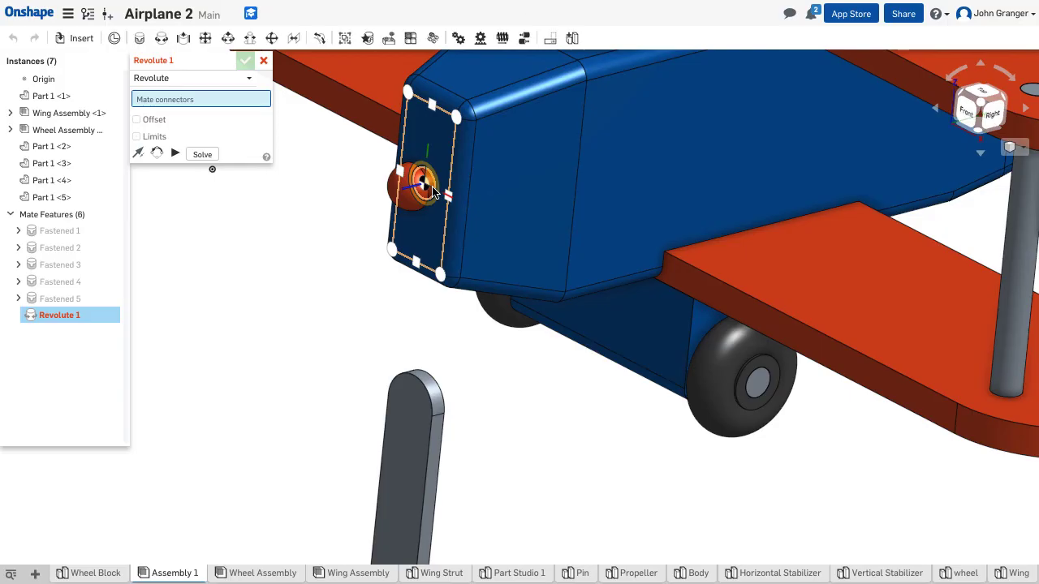
pyautogui.click(434, 190)
pyautogui.moveTo(307, 411)
pyautogui.mouseDown(button='right')
pyautogui.moveTo(285, 382)
pyautogui.moveTo(343, 482)
pyautogui.moveTo(397, 186)
pyautogui.moveTo(629, 316)
pyautogui.moveTo(568, 327)
pyautogui.moveTo(536, 292)
pyautogui.mouseUp(button='right')
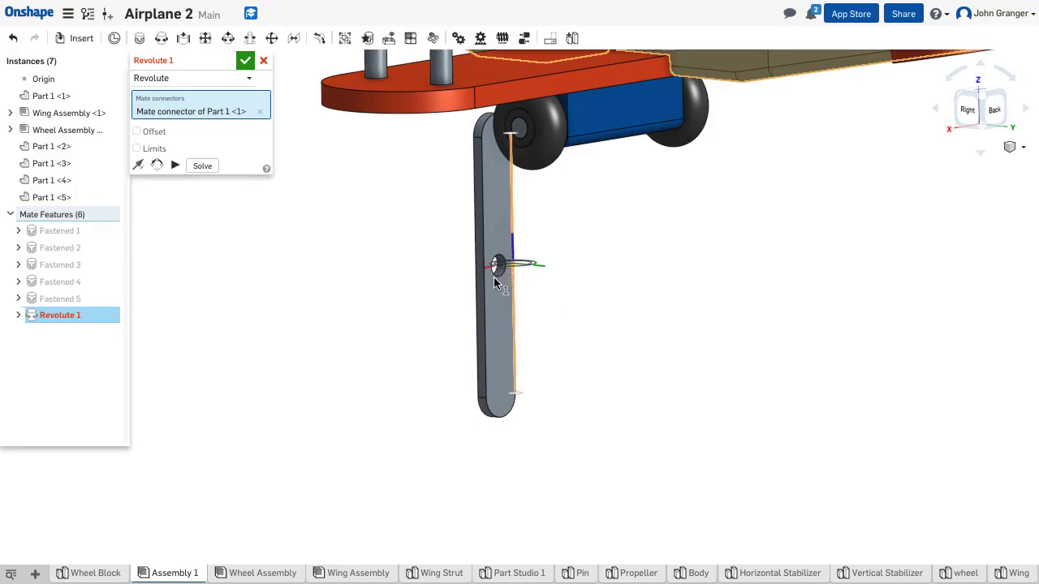
pyautogui.scroll(5, 497, 264)
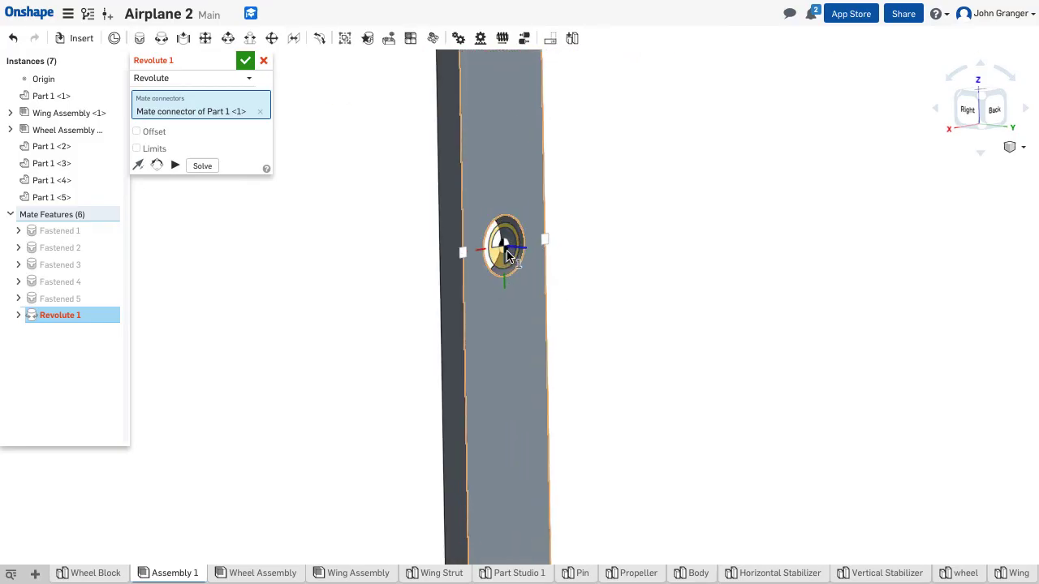
pyautogui.click(507, 255)
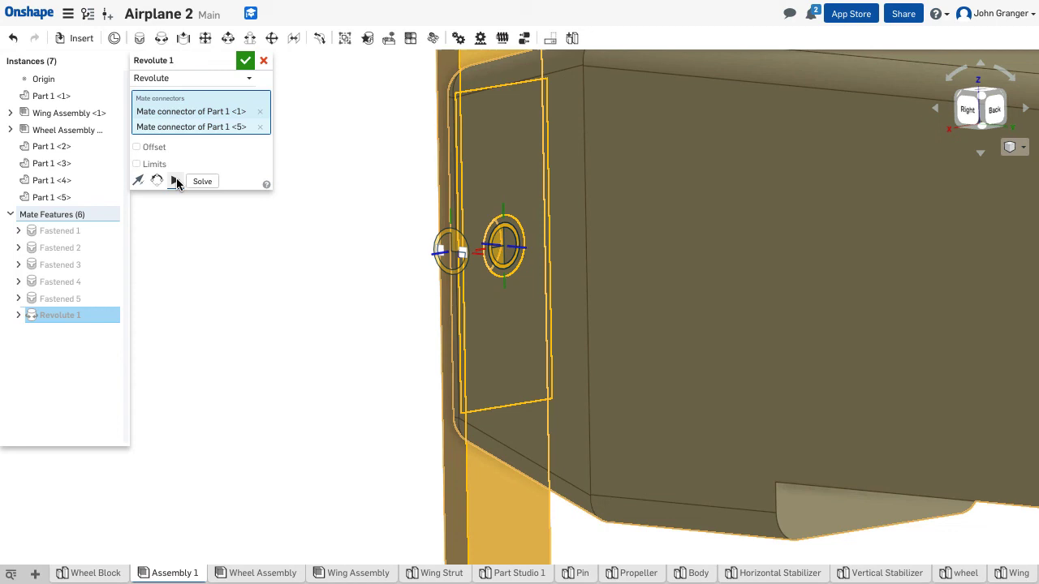
pyautogui.click(203, 183)
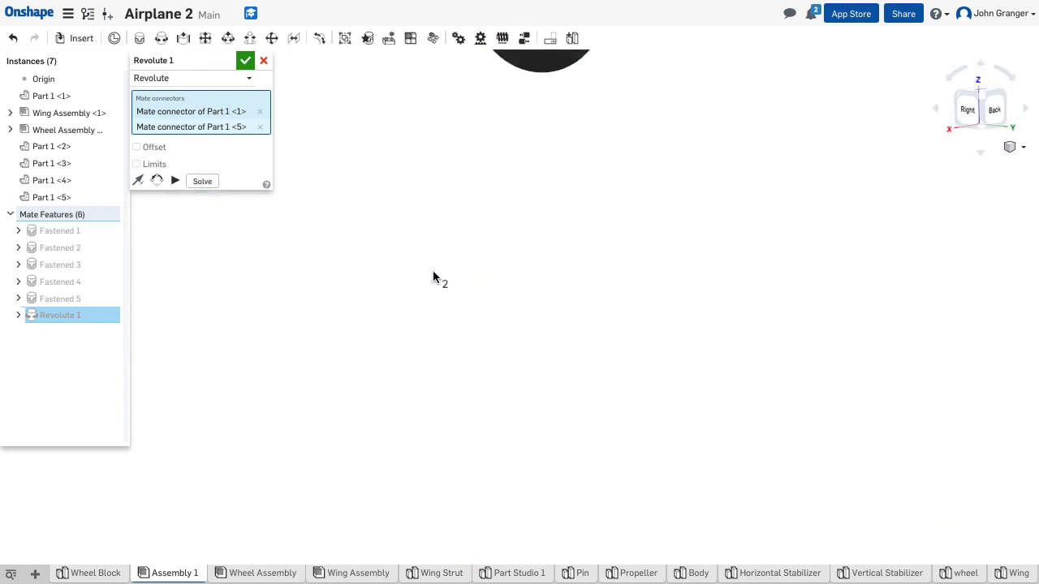
# Inspect the propeller's placement on the nose and accept the sixth mate
pyautogui.scroll(-3, 433, 270)
pyautogui.scroll(-2, 434, 268)
pyautogui.scroll(-4, 422, 237)
pyautogui.scroll(1, 548, 439)
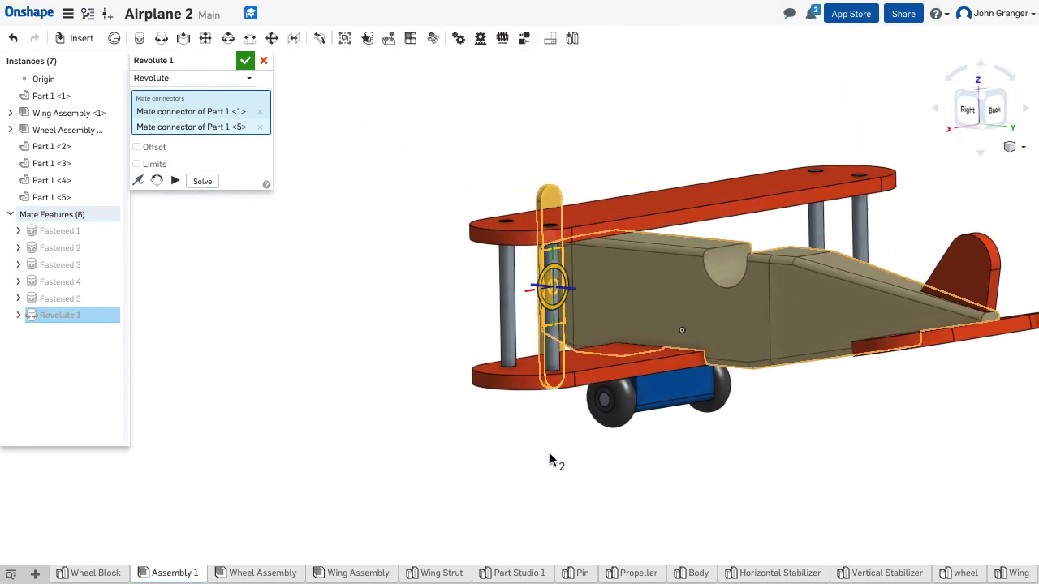
pyautogui.scroll(3, 410, 369)
pyautogui.scroll(2, 455, 300)
pyautogui.moveTo(454, 300); pyautogui.dragTo(355, 301, button='middle')
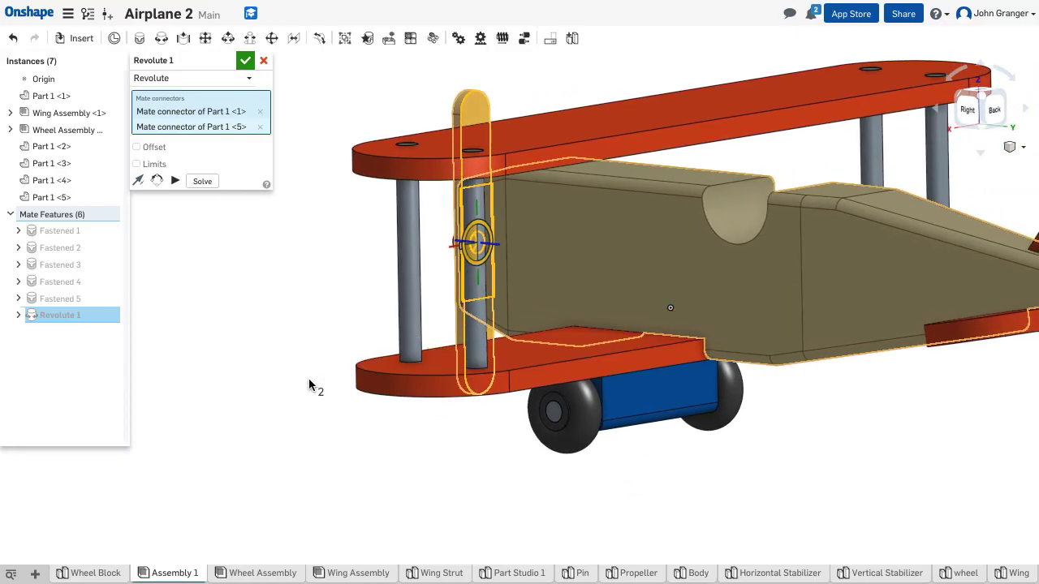
pyautogui.moveTo(309, 385); pyautogui.dragTo(417, 399, button='right')
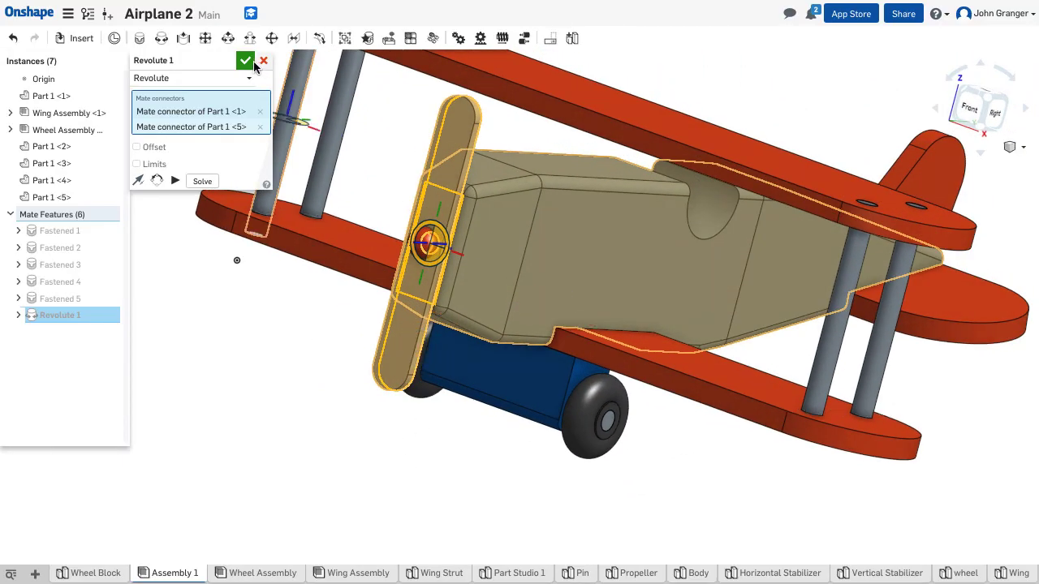
pyautogui.click(246, 61)
pyautogui.moveTo(268, 331); pyautogui.dragTo(292, 321, button='right')
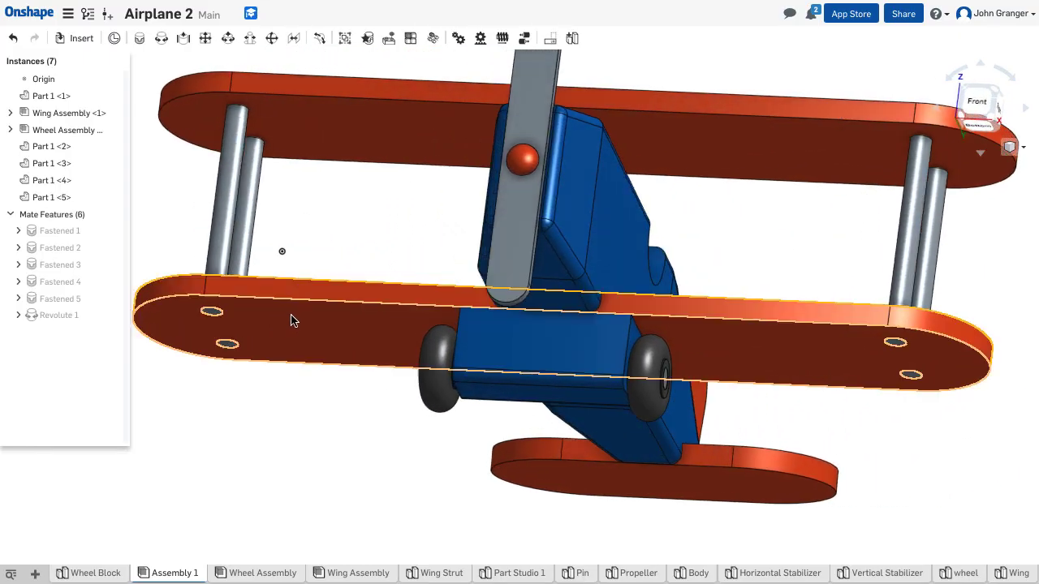
pyautogui.rightClick(181, 436)
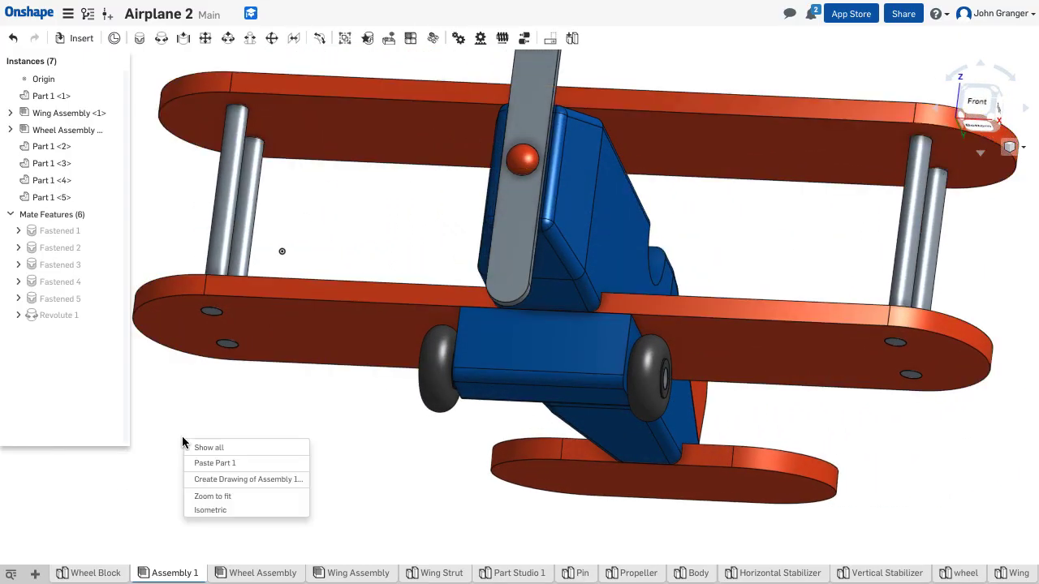
pyautogui.click(215, 505)
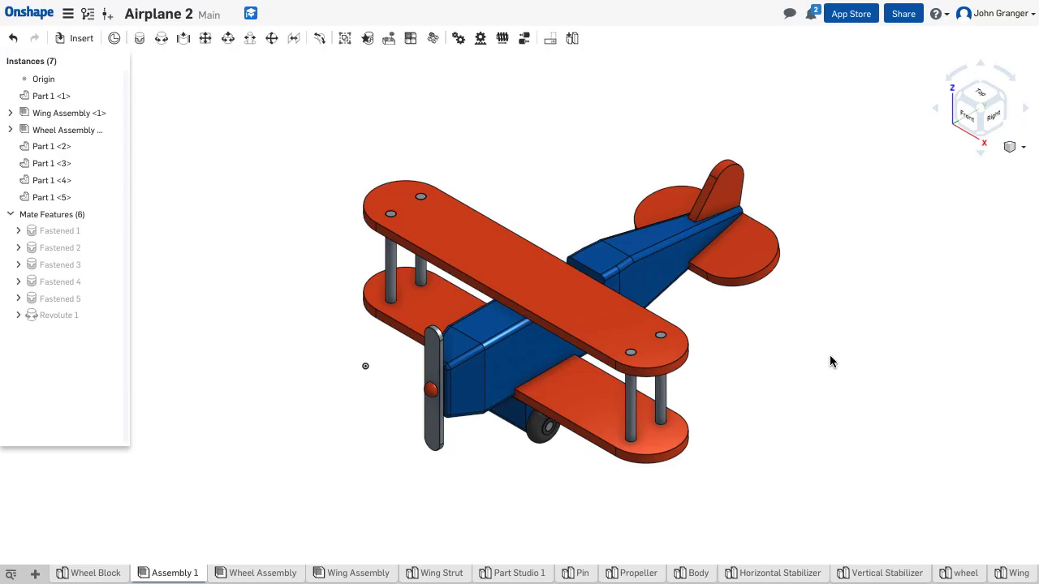
pyautogui.moveTo(830, 355)
pyautogui.mouseDown(button='right')
pyautogui.moveTo(755, 329)
pyautogui.moveTo(681, 281)
pyautogui.moveTo(621, 283)
pyautogui.moveTo(539, 333)
pyautogui.moveTo(513, 365)
pyautogui.moveTo(381, 349)
pyautogui.mouseUp(button='right')
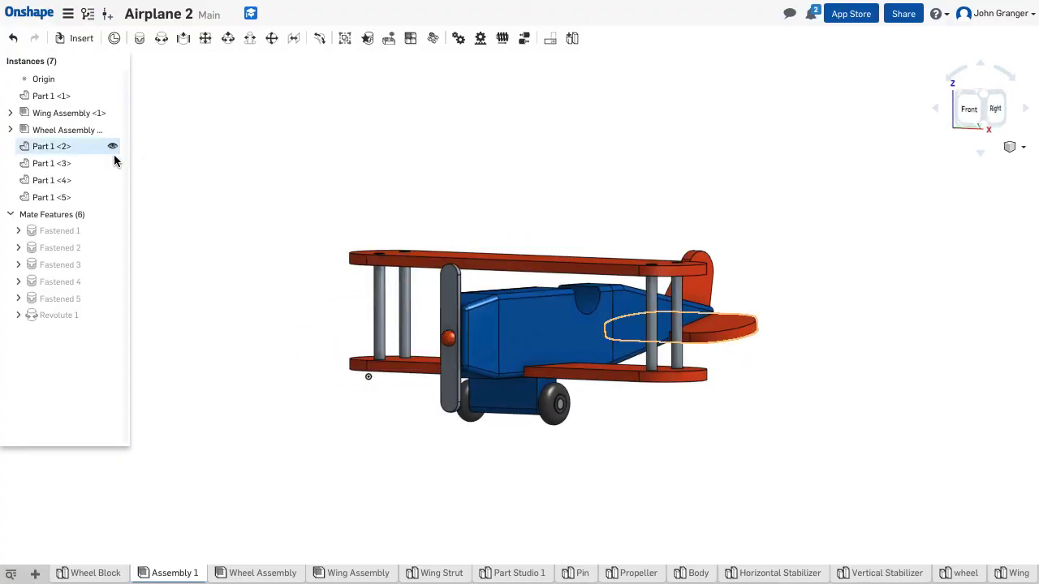